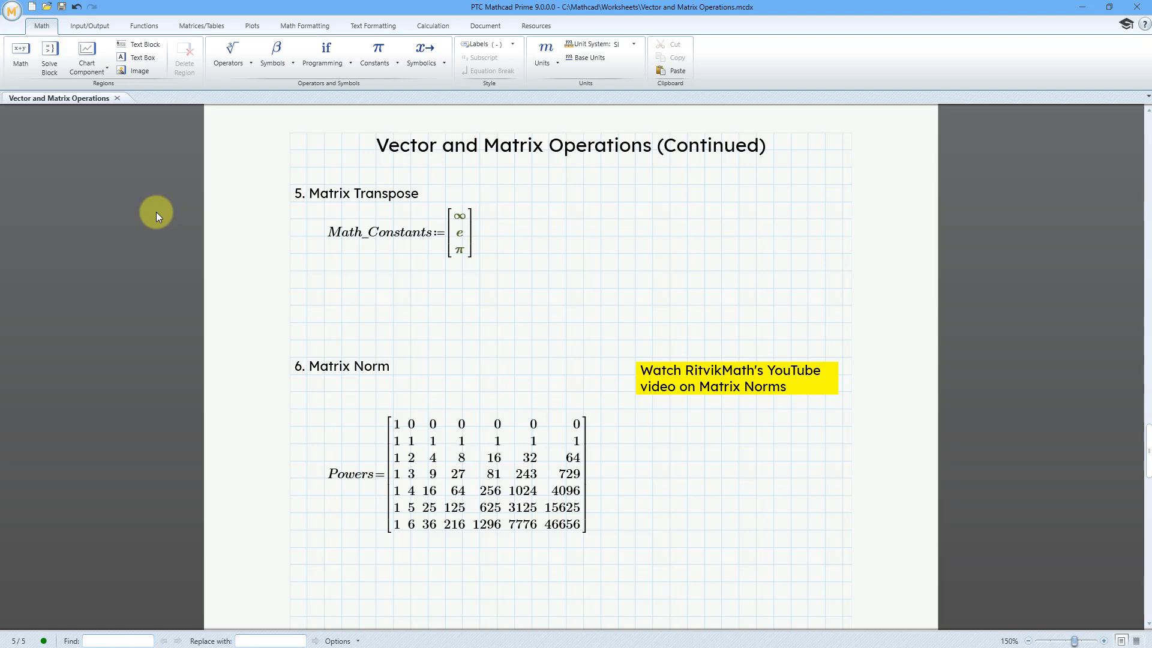
Look through the Vector/Matrix Operators list on the Matrices/Tables tab, then close it
{"action": "left_click", "coordinate": [204, 28]}
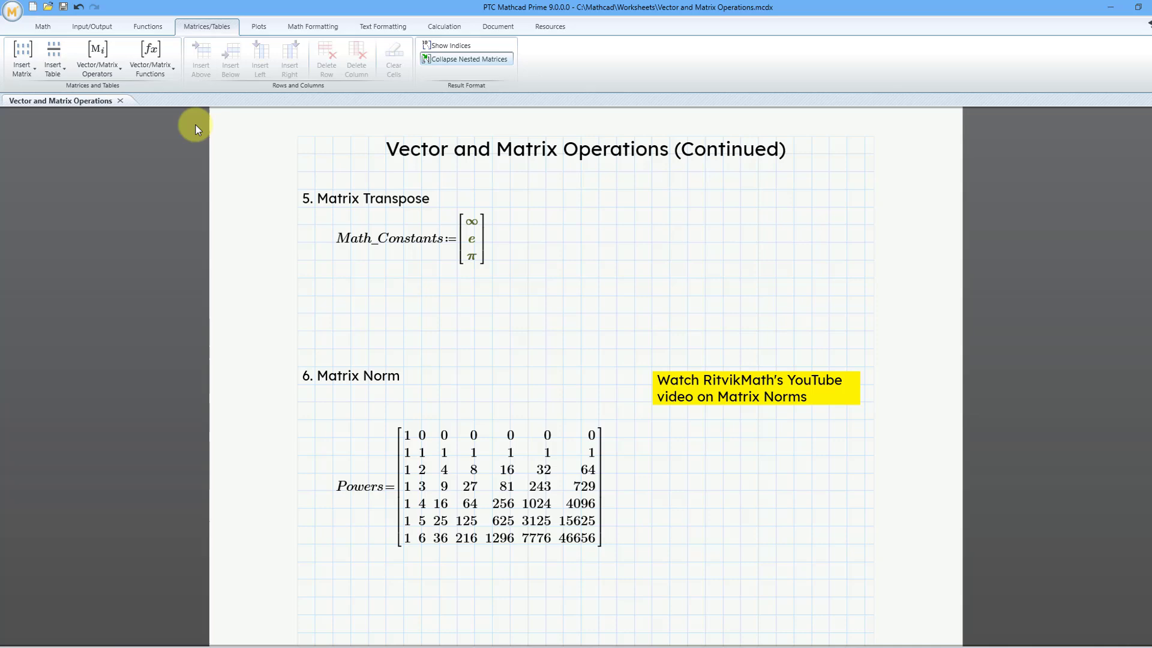
{"action": "left_click", "coordinate": [117, 73]}
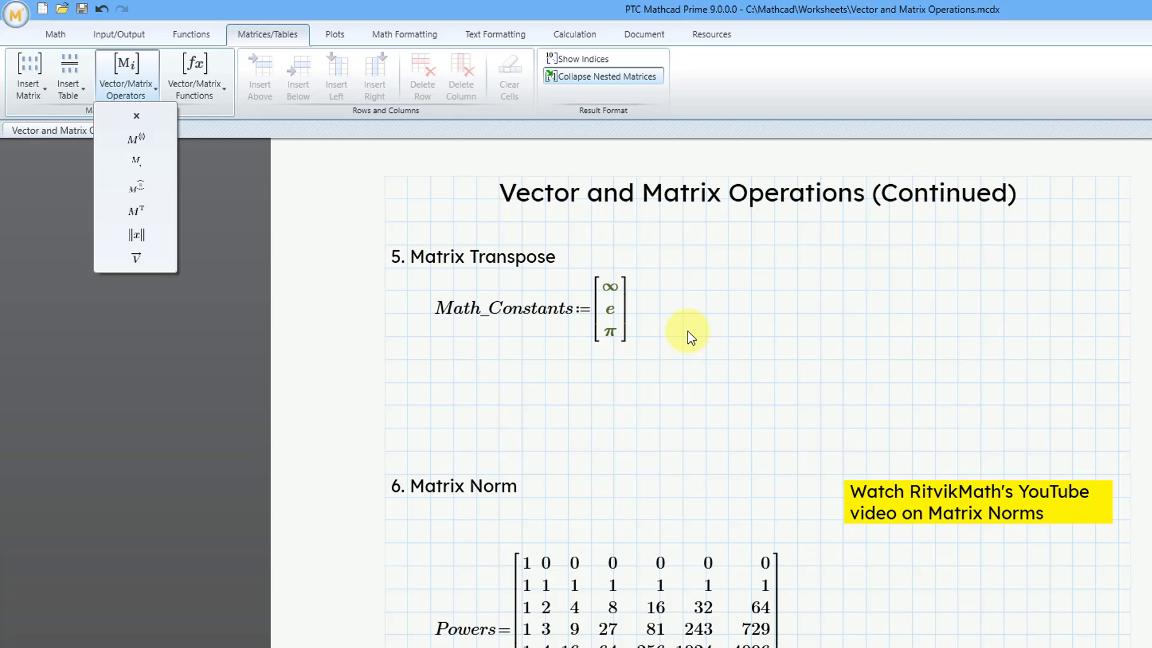
{"action": "left_click", "coordinate": [53, 36]}
Re-pin the Math tab ribbon and bring up the built-in Constants palette
{"action": "double_click", "coordinate": [51, 33]}
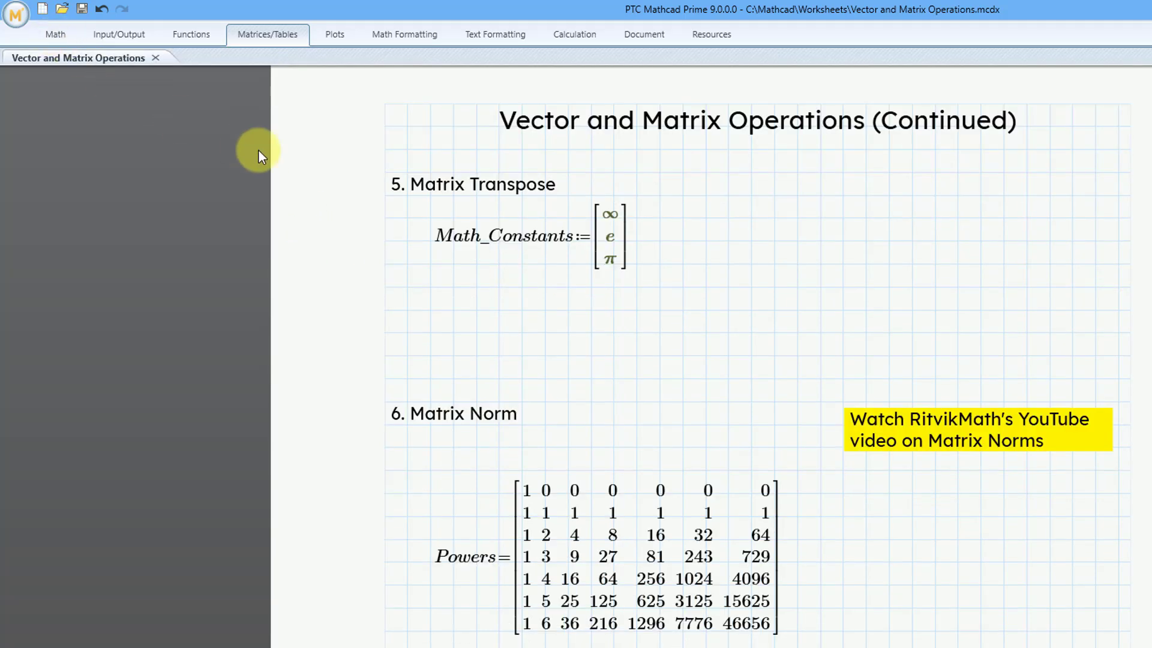
{"action": "left_click", "coordinate": [52, 38]}
{"action": "double_click", "coordinate": [53, 38]}
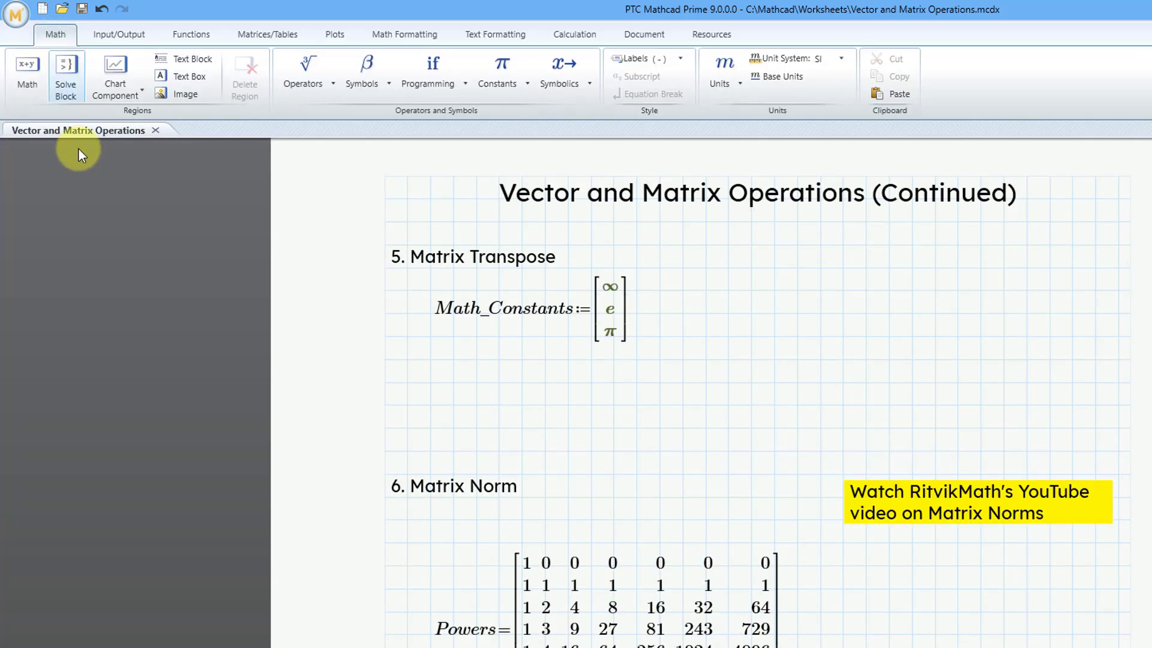
{"action": "left_click", "coordinate": [506, 88]}
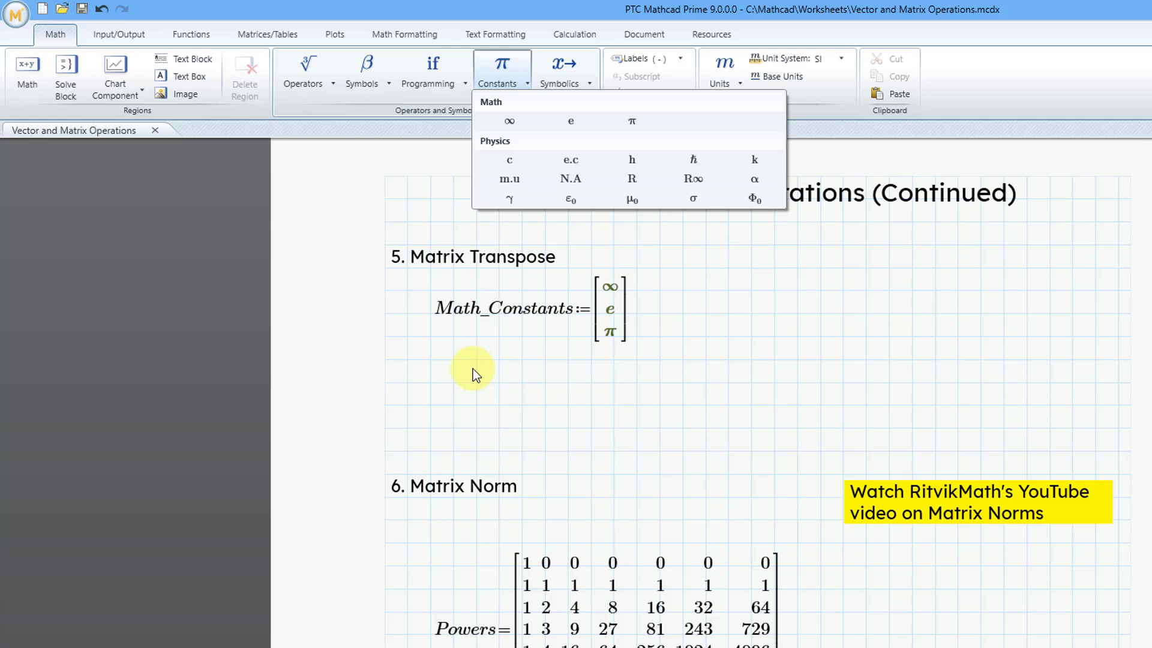
Define MC as the transpose of Math_Constants and evaluate it to [1·10^307 2.718 3.142]
{"action": "left_click", "coordinate": [434, 409]}
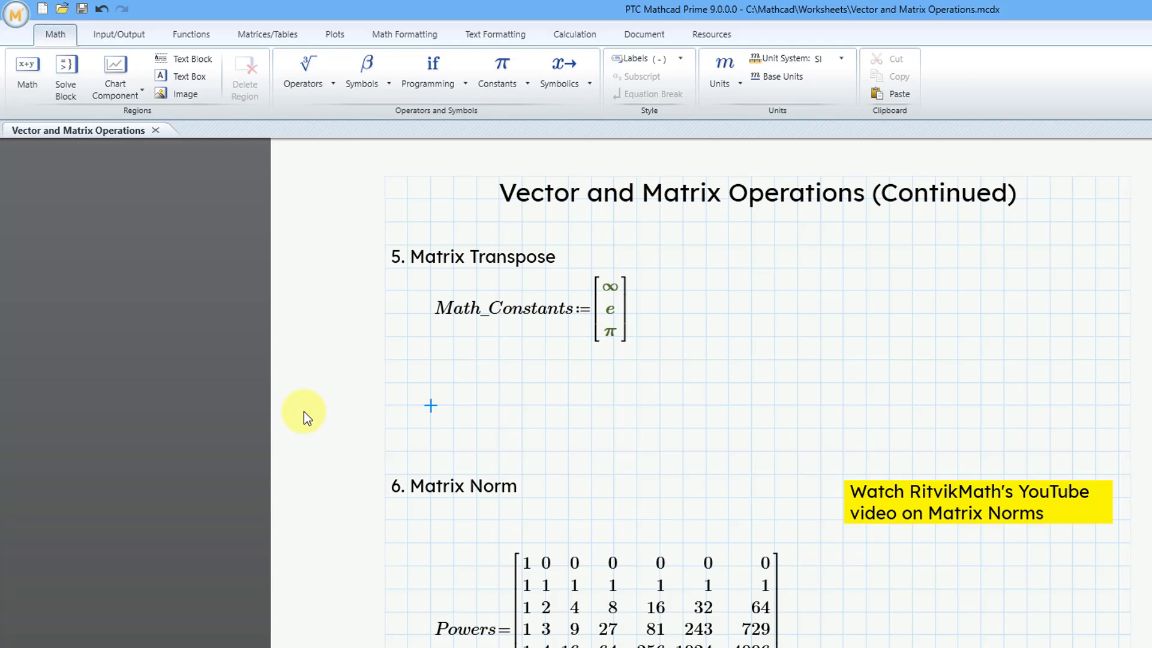
{"action": "type", "text": "MC"}
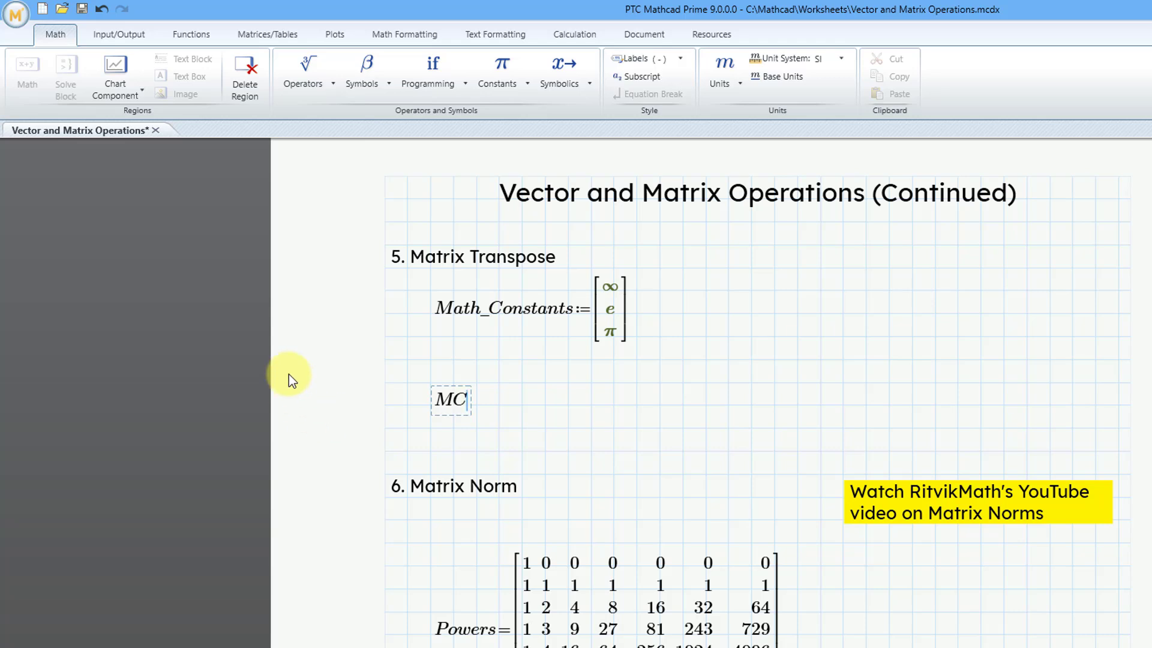
{"action": "left_click", "coordinate": [323, 88]}
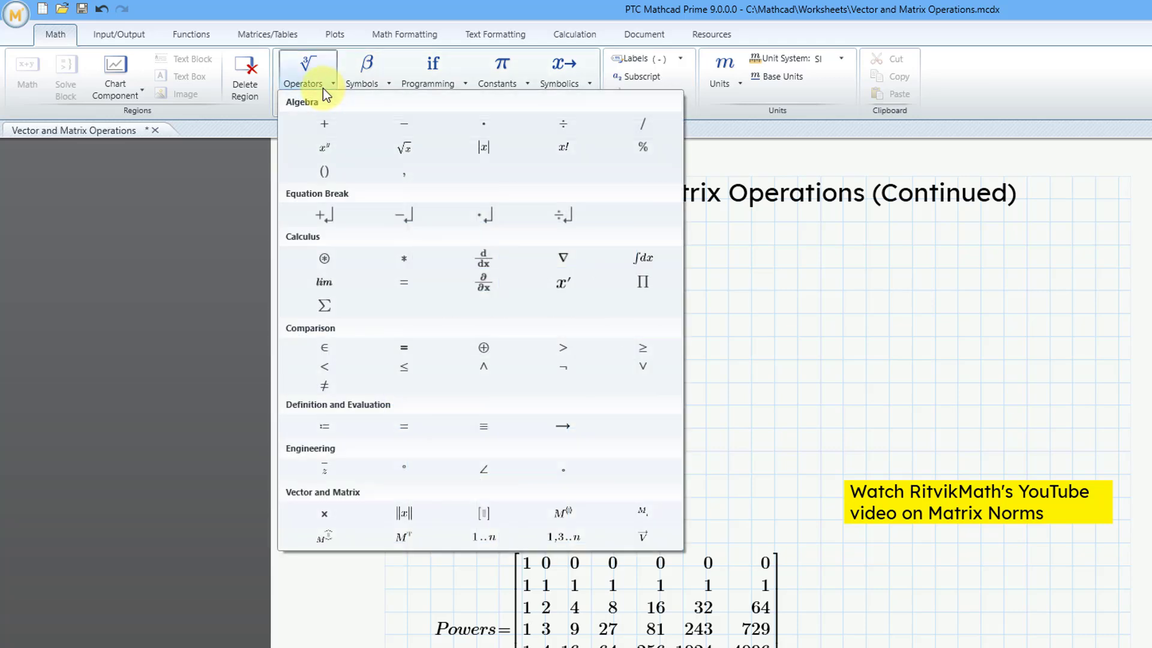
{"action": "left_click", "coordinate": [339, 429]}
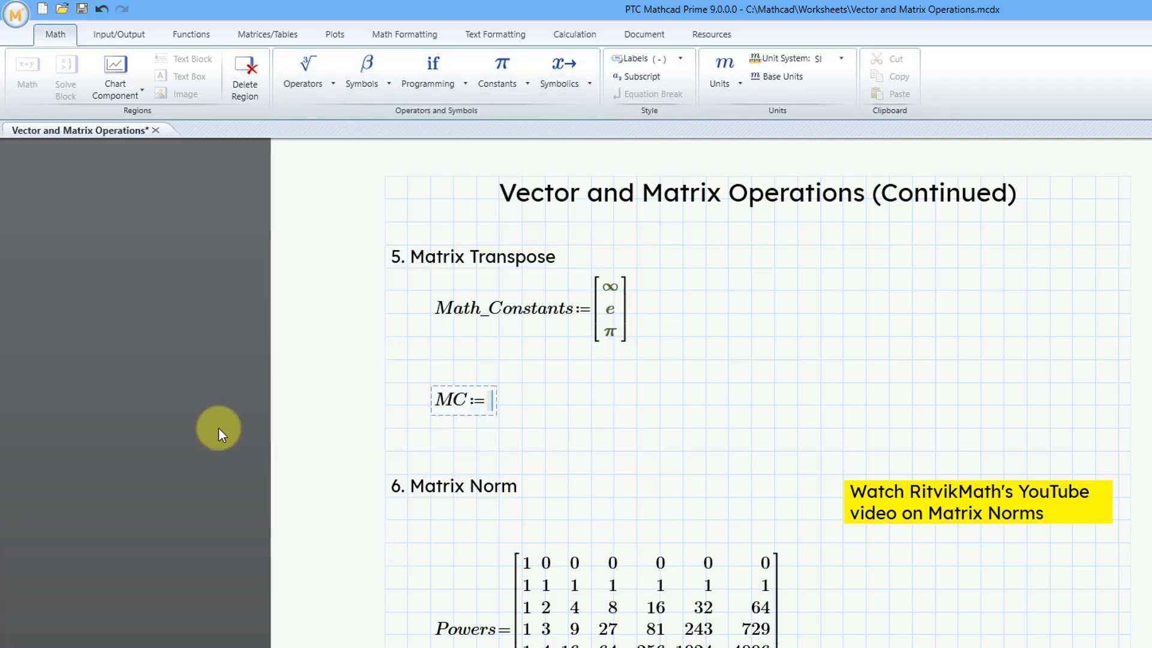
{"action": "type", "text": "Math_"}
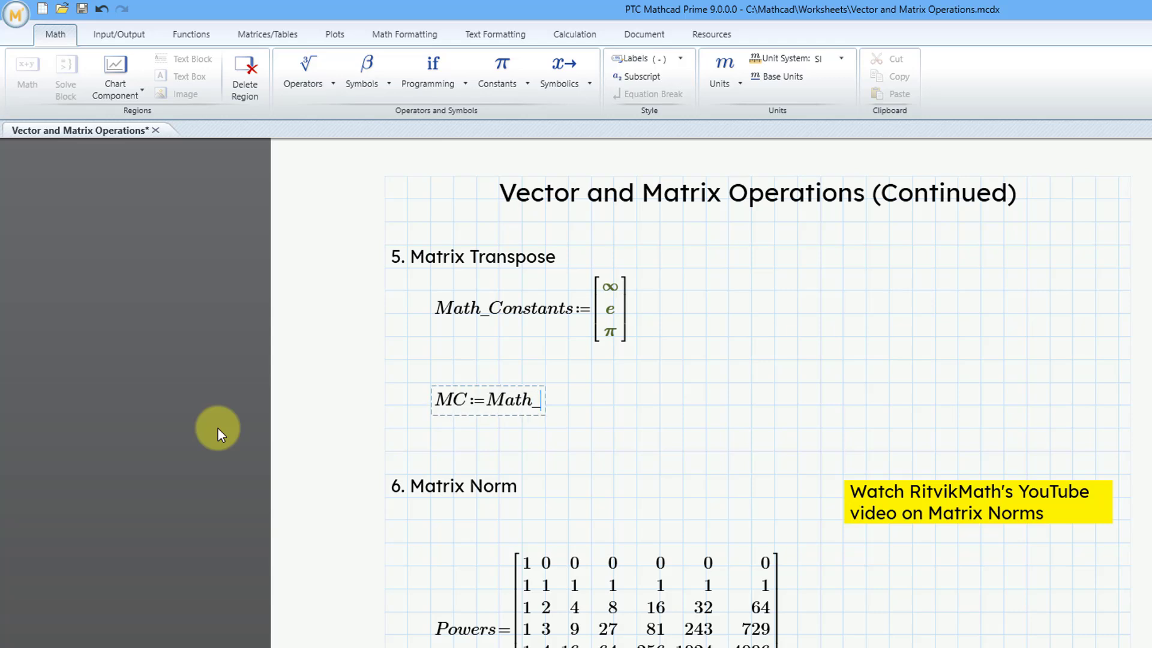
{"action": "type", "text": "Constants"}
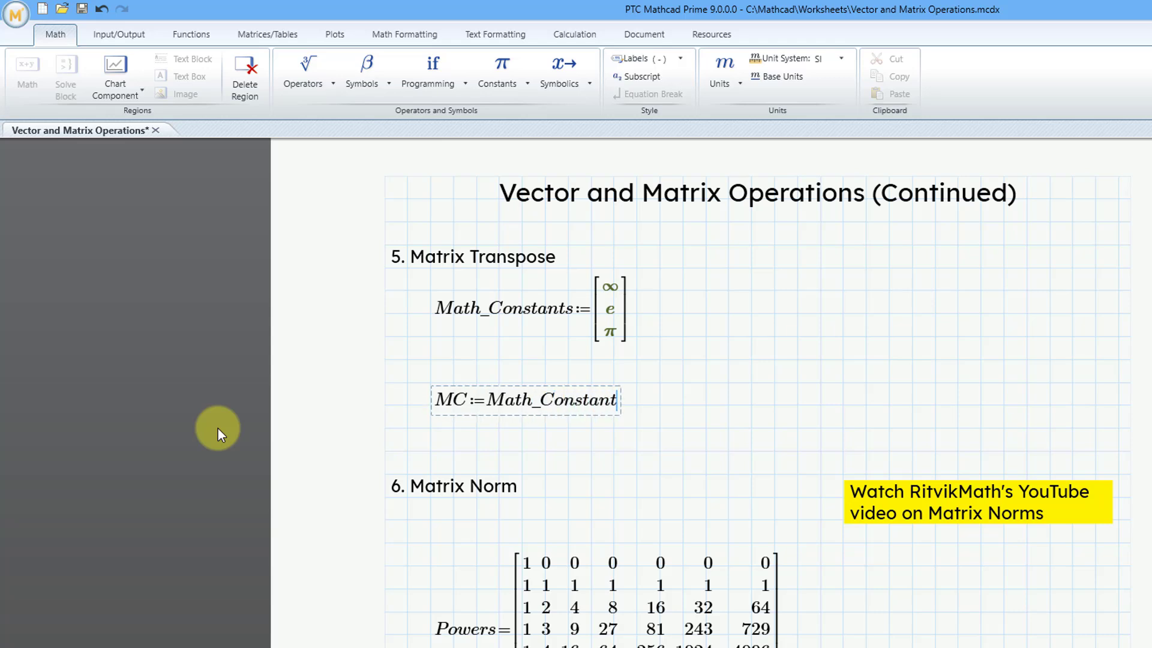
{"action": "left_click", "coordinate": [243, 32]}
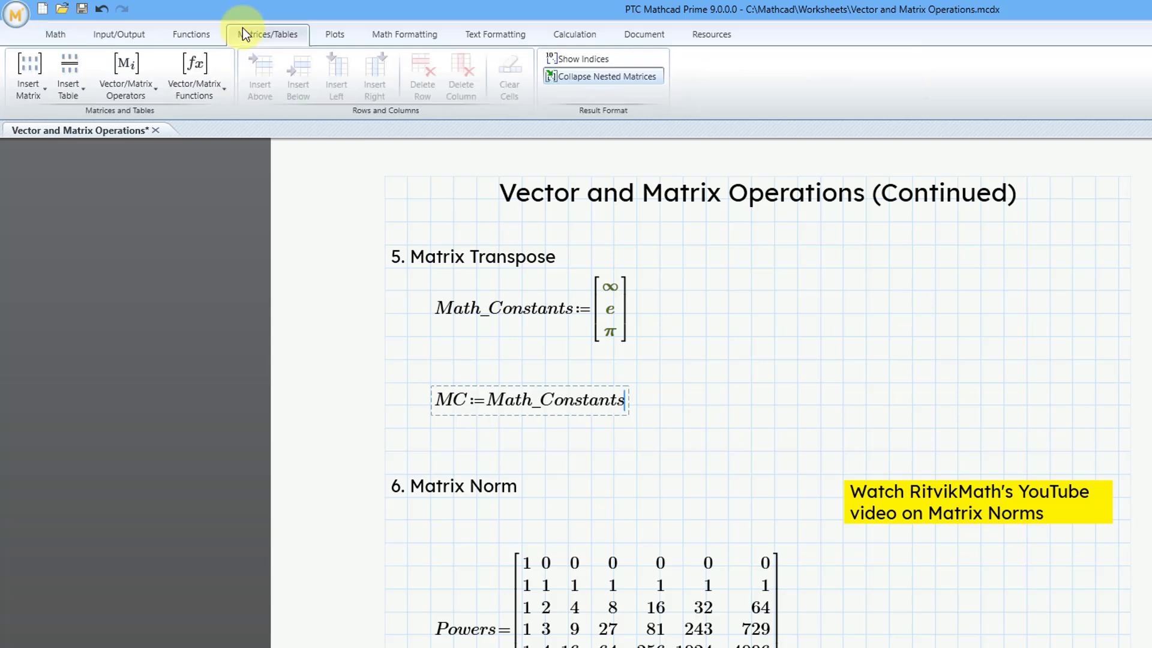
{"action": "left_click", "coordinate": [156, 90]}
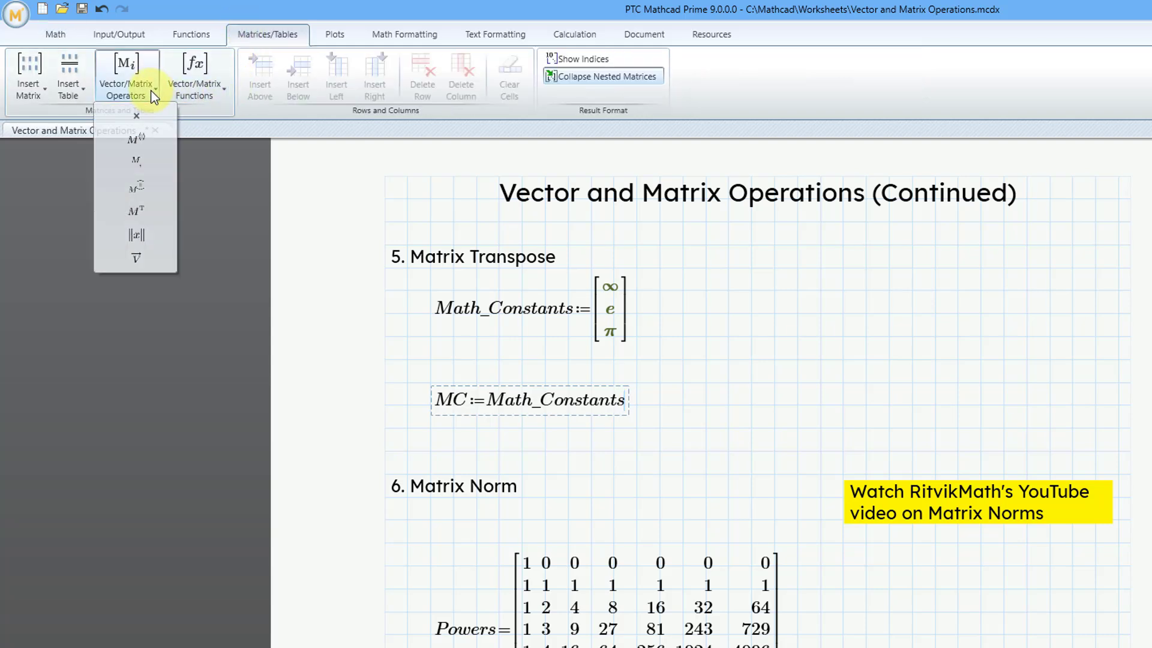
{"action": "left_click", "coordinate": [150, 215]}
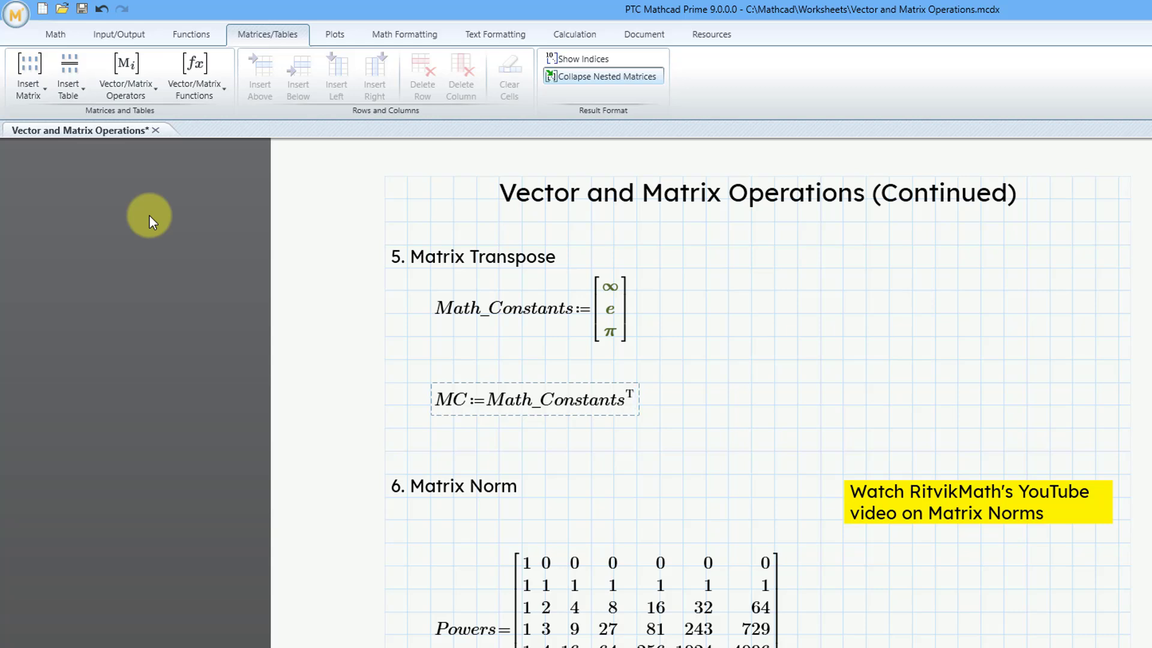
{"action": "type", "text": "=[1·10^307 2.718 3.142"}
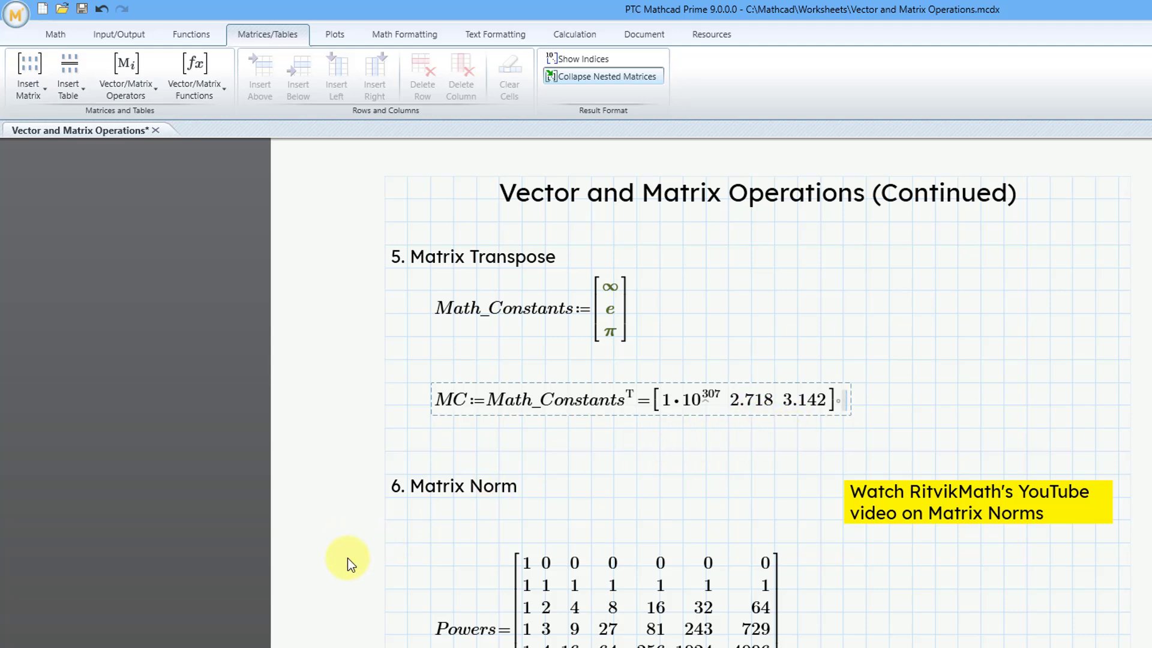
Scroll to section 6 Matrix Norm and open the Vector/Matrix Operators list
{"action": "scroll", "coordinate": [351, 556], "scroll_direction": "down", "scroll_amount": 1}
{"action": "scroll", "coordinate": [351, 556], "scroll_direction": "down", "scroll_amount": 6}
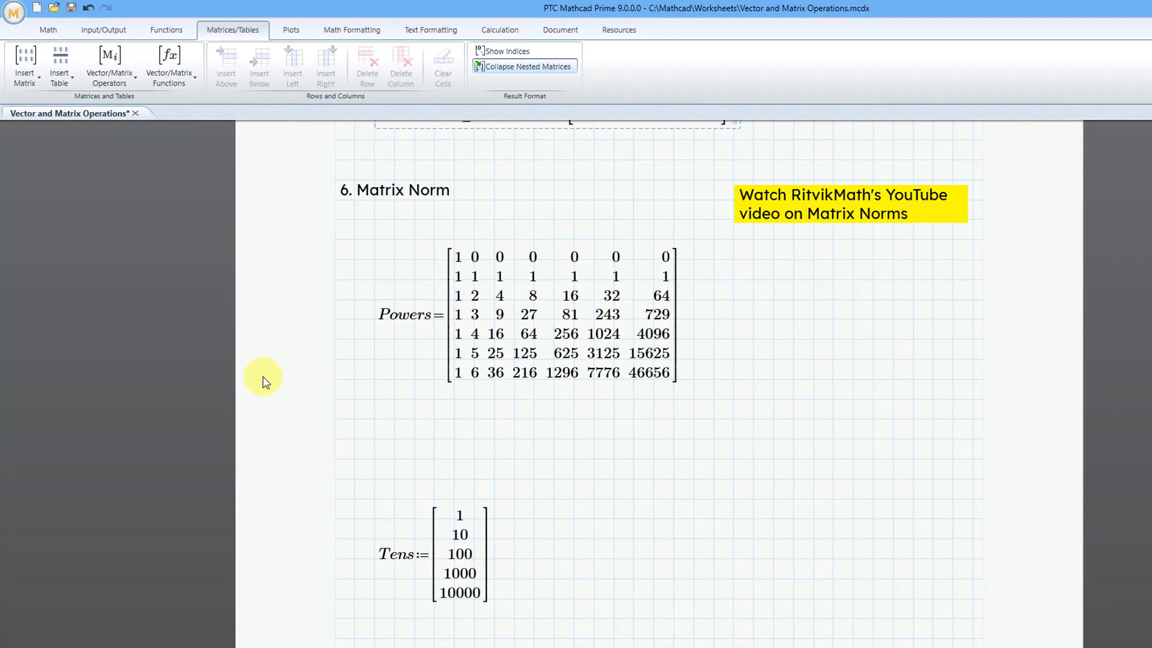
{"action": "left_click", "coordinate": [133, 77]}
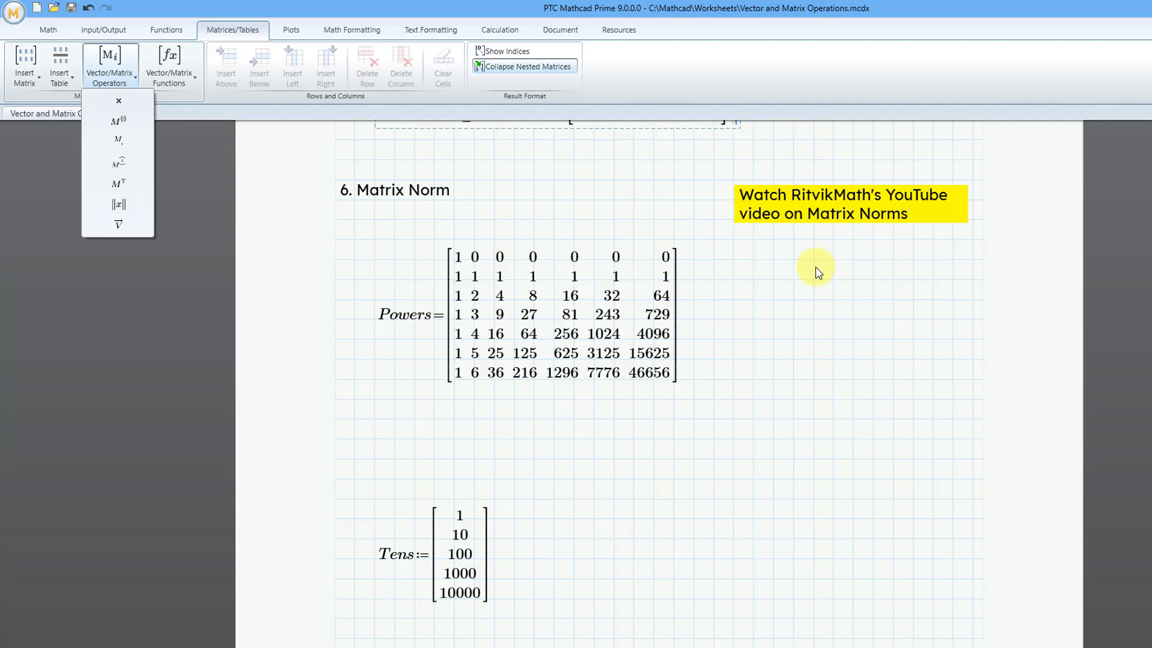
Insert the norm ‖Powers‖ = below the Powers matrix
{"action": "left_click", "coordinate": [430, 447]}
{"action": "left_click", "coordinate": [435, 442]}
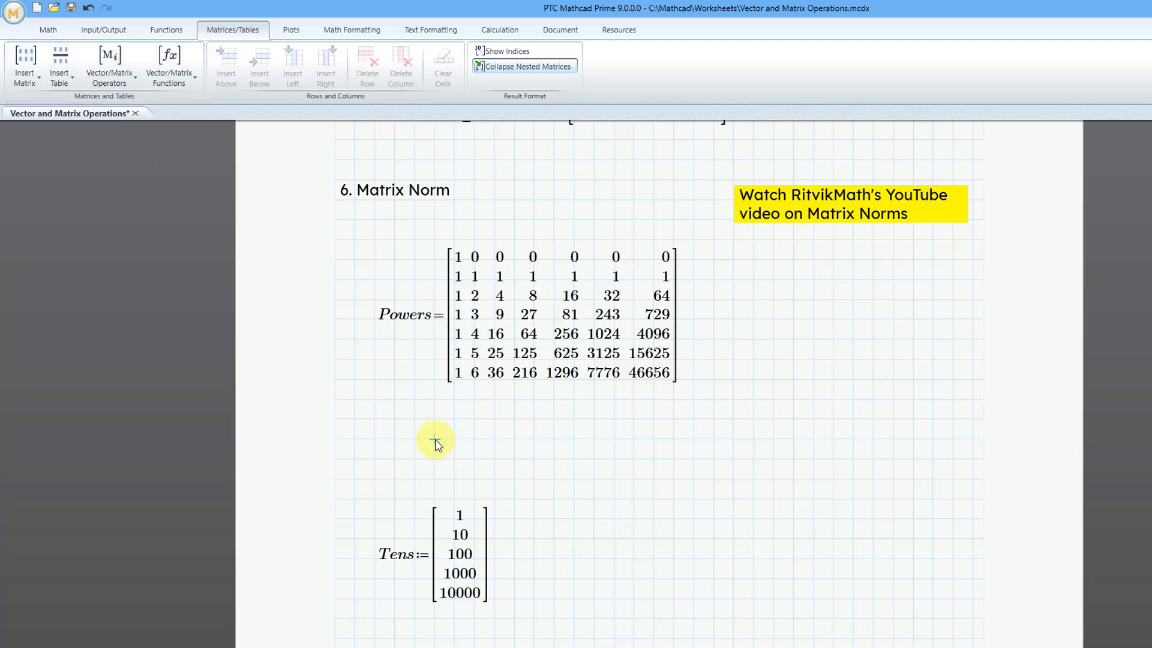
{"action": "left_click", "coordinate": [111, 81]}
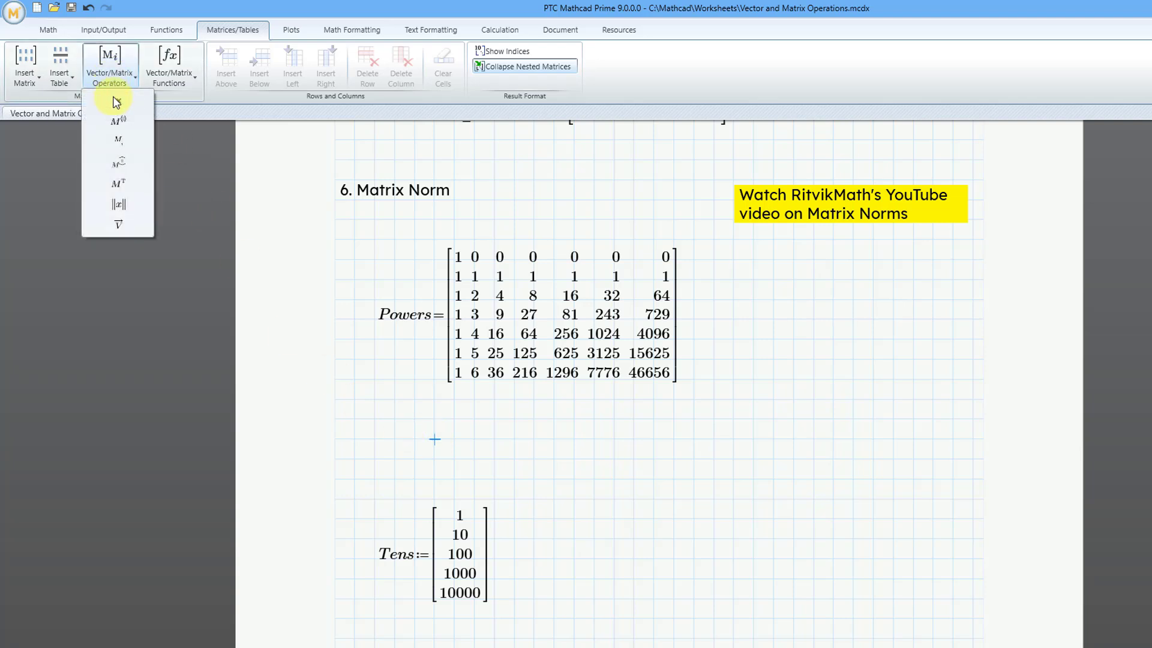
{"action": "left_click", "coordinate": [119, 204]}
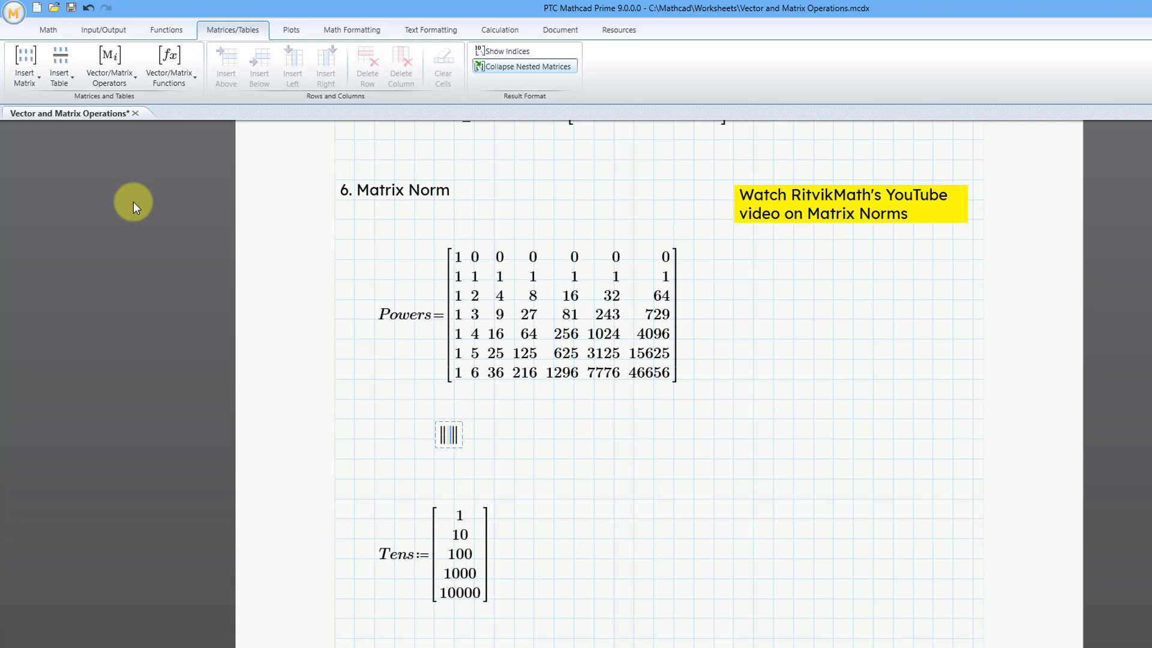
{"action": "type", "text": "Powers‖=2.488·10⁷"}
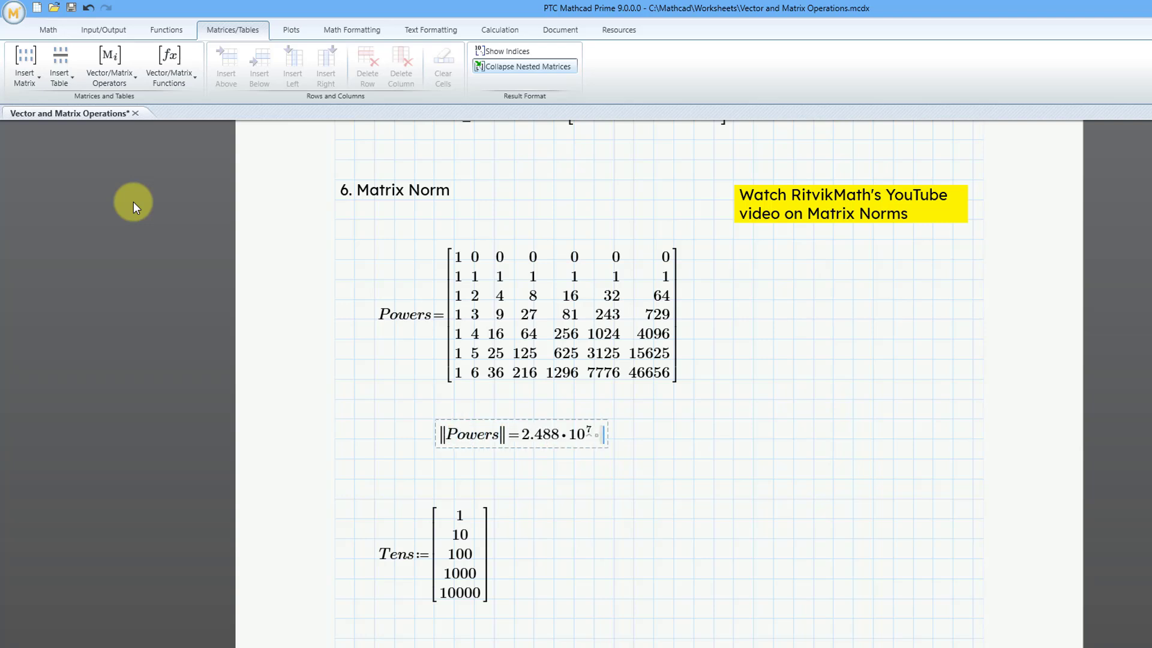
Show the Powers norm result in decimal format as 24883200
{"action": "left_click", "coordinate": [335, 29]}
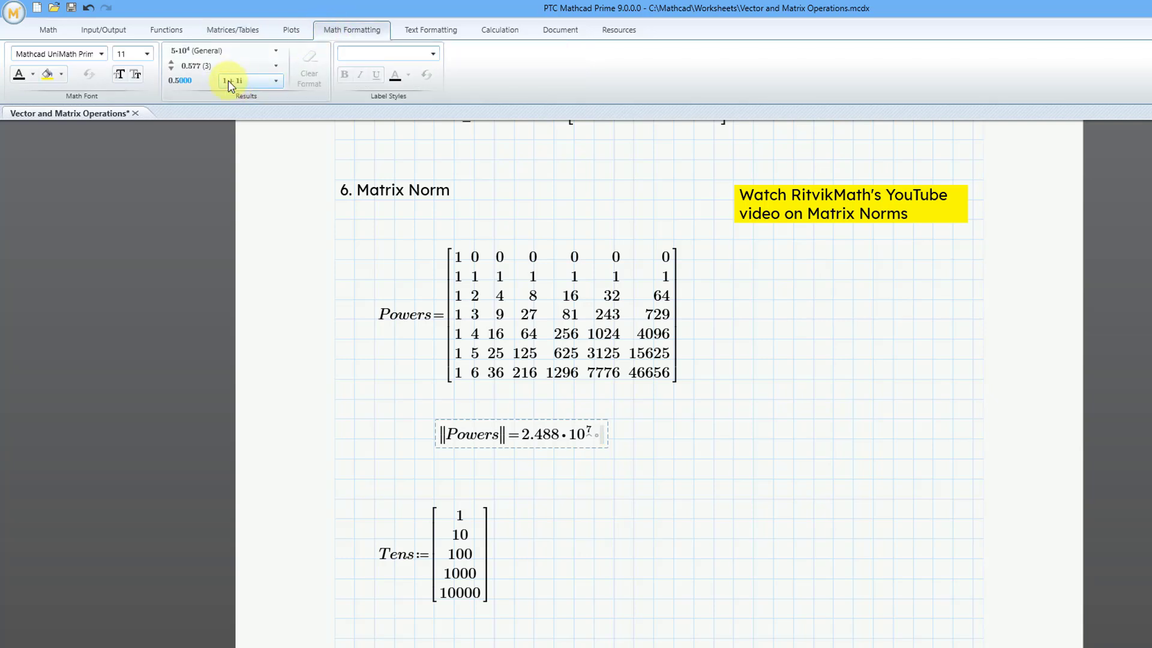
{"action": "left_click", "coordinate": [241, 52]}
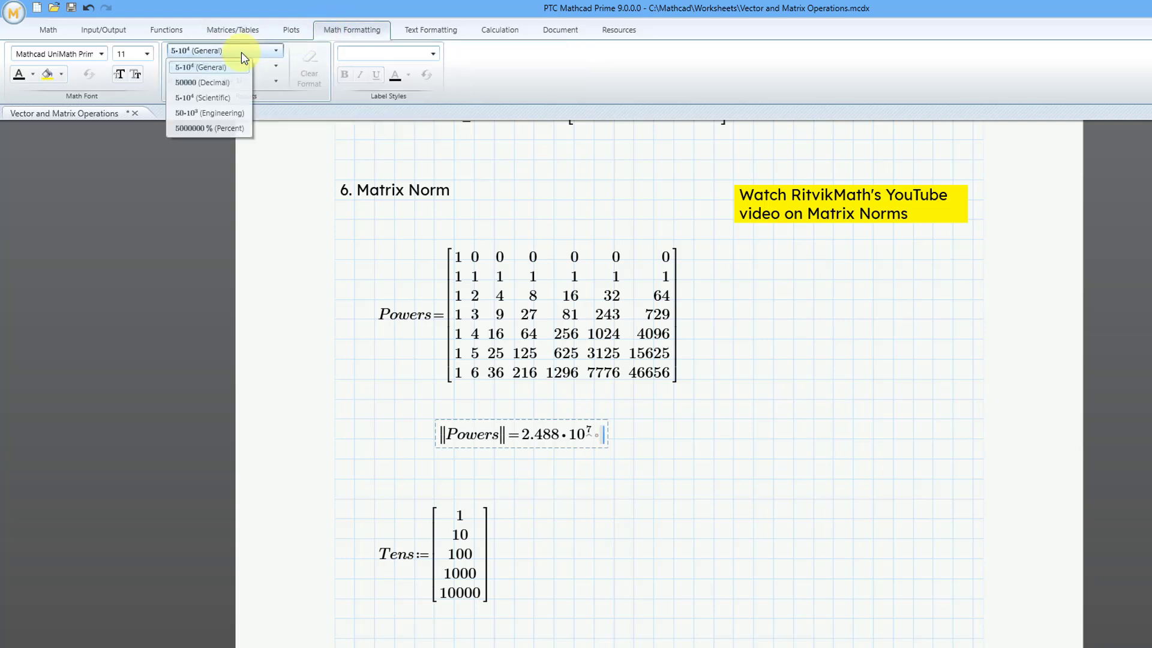
{"action": "left_click", "coordinate": [228, 82]}
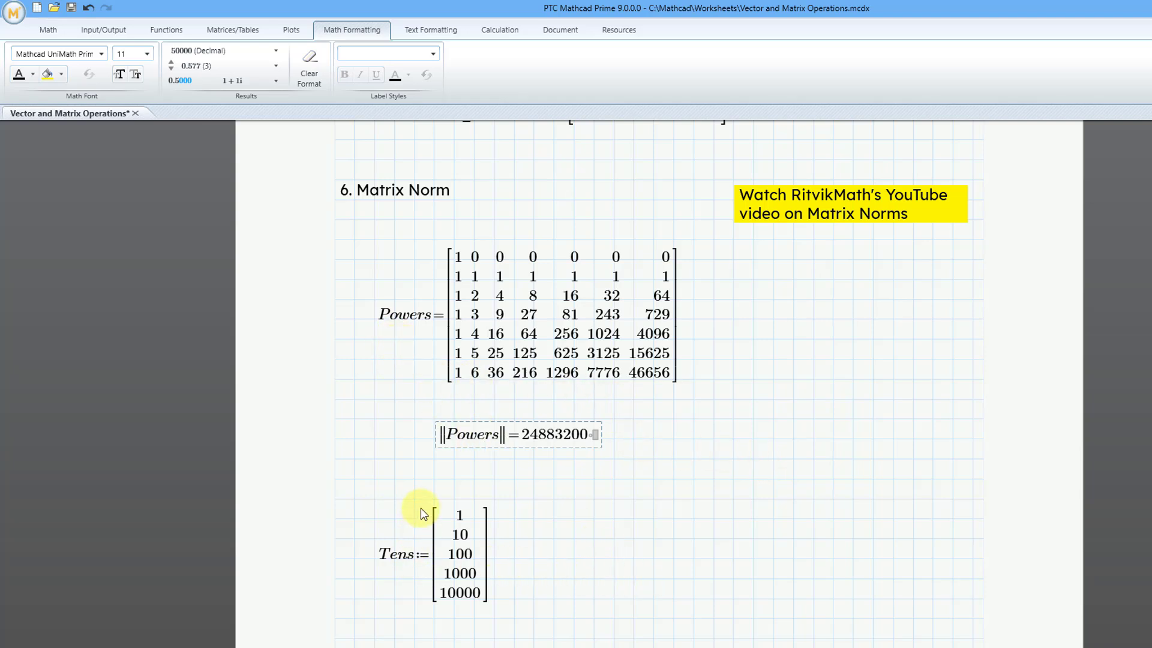
Place the insertion point to the right of the Tens vector
{"action": "left_click", "coordinate": [477, 602]}
{"action": "left_click", "coordinate": [530, 618]}
{"action": "left_click", "coordinate": [573, 558]}
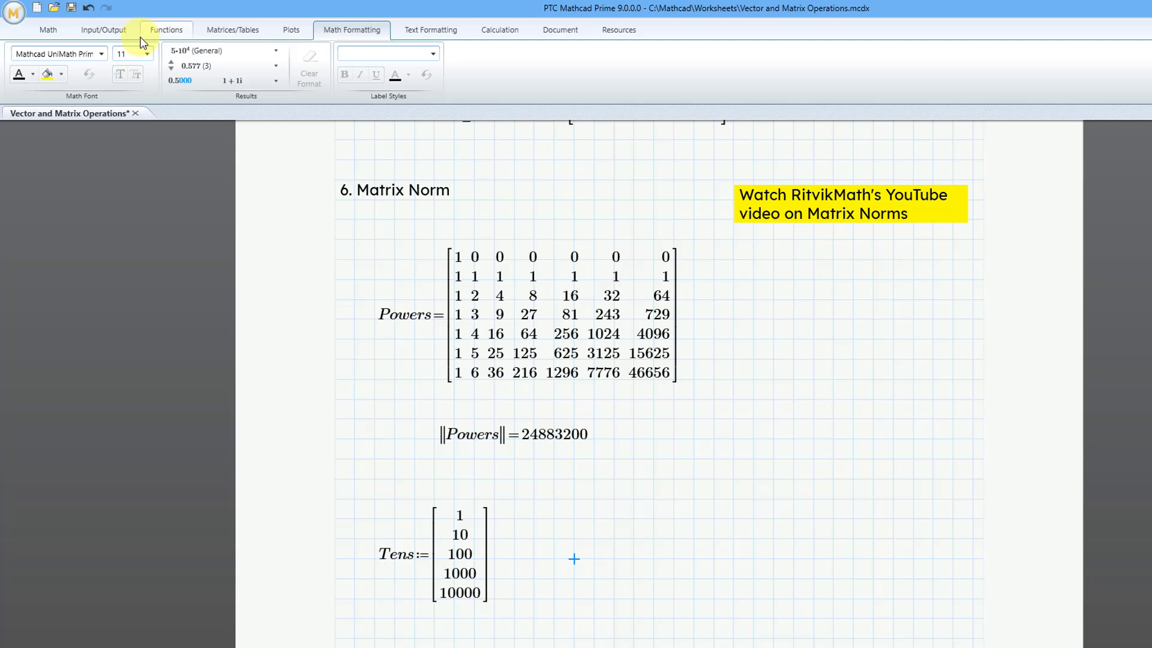
Insert ‖Tens‖ = beside the vector and show it in decimal as 10050.378
{"action": "left_click", "coordinate": [236, 30]}
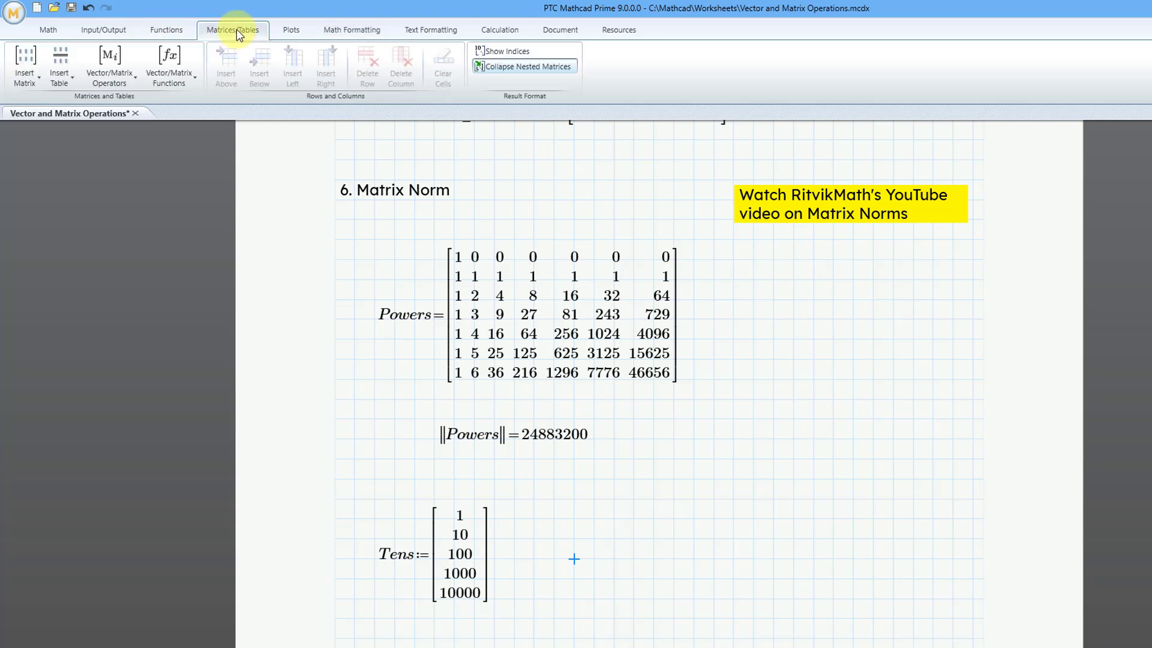
{"action": "left_click", "coordinate": [134, 79]}
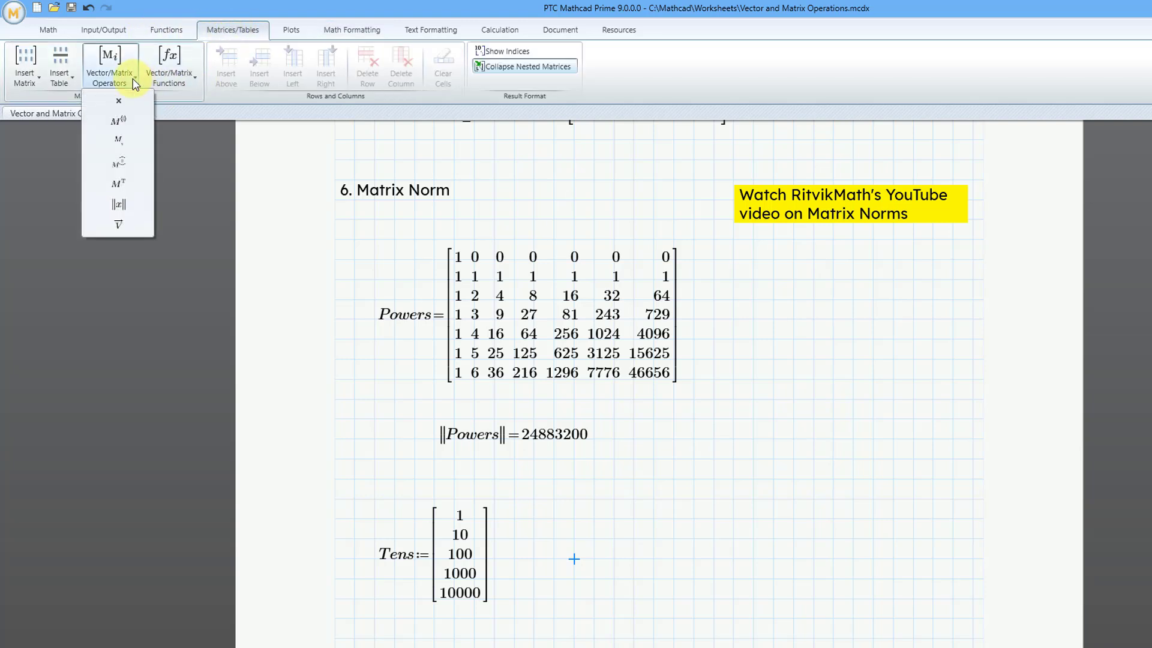
{"action": "left_click", "coordinate": [130, 206]}
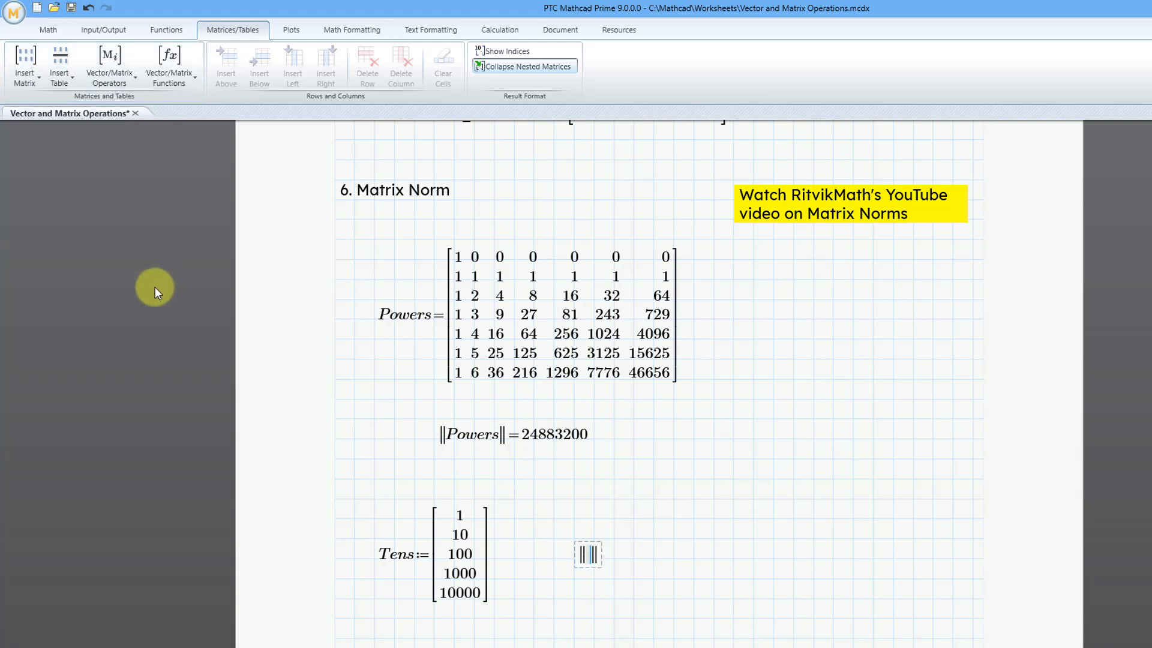
{"action": "type", "text": "Tens‖=1.005·10⁴"}
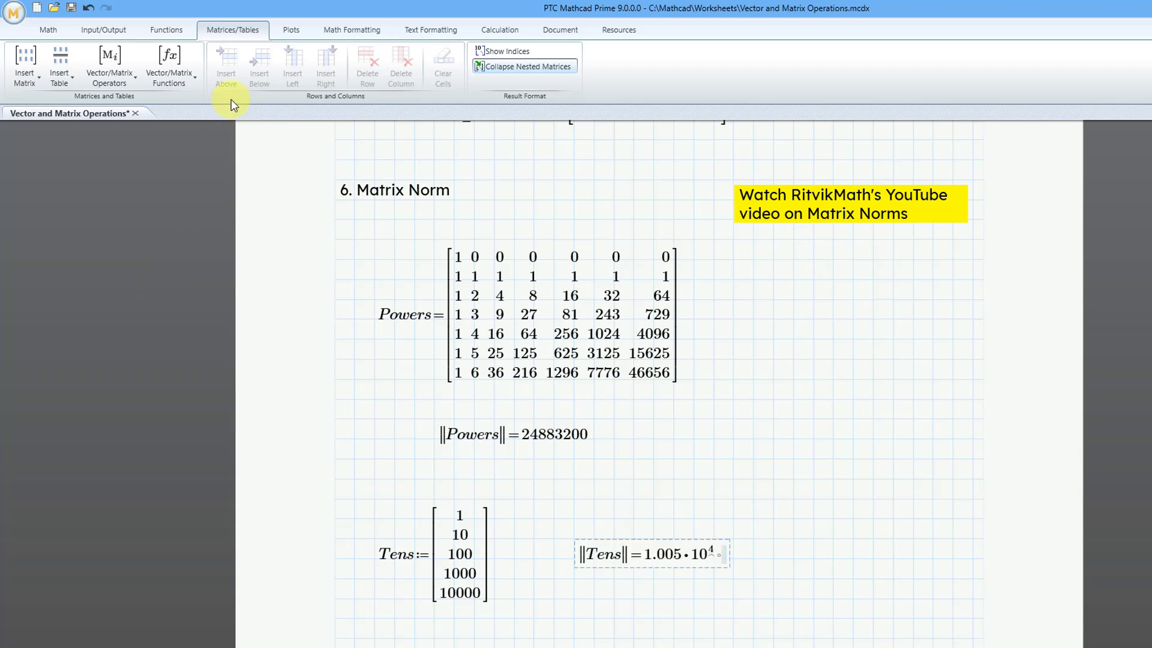
{"action": "left_click", "coordinate": [358, 33]}
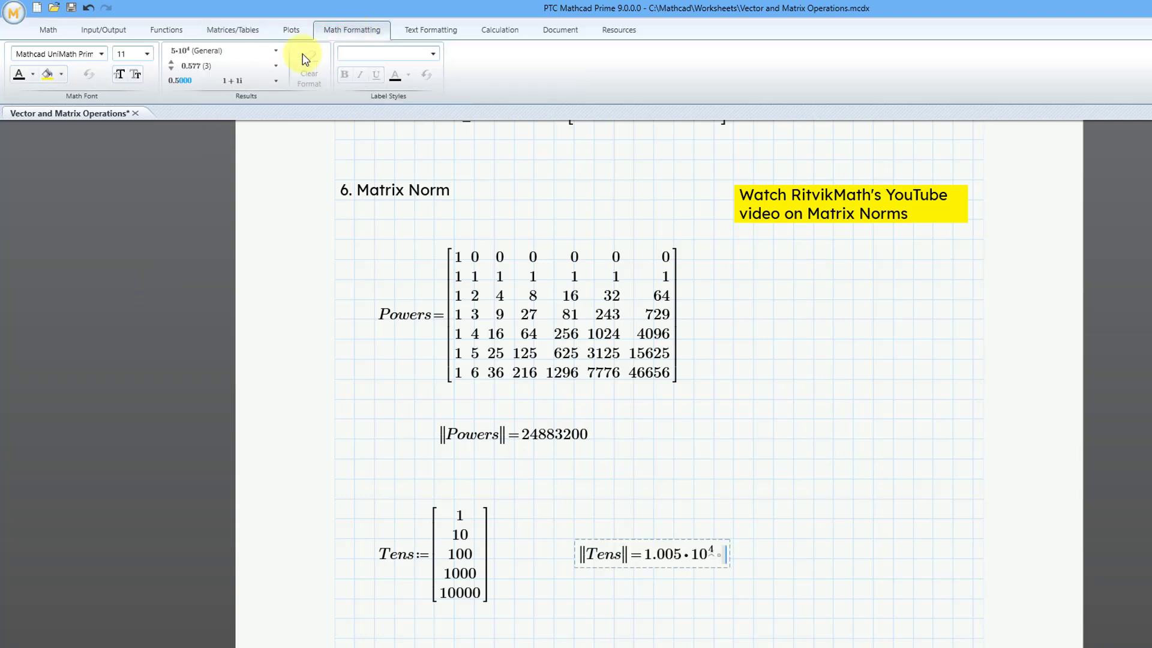
{"action": "left_click", "coordinate": [251, 50]}
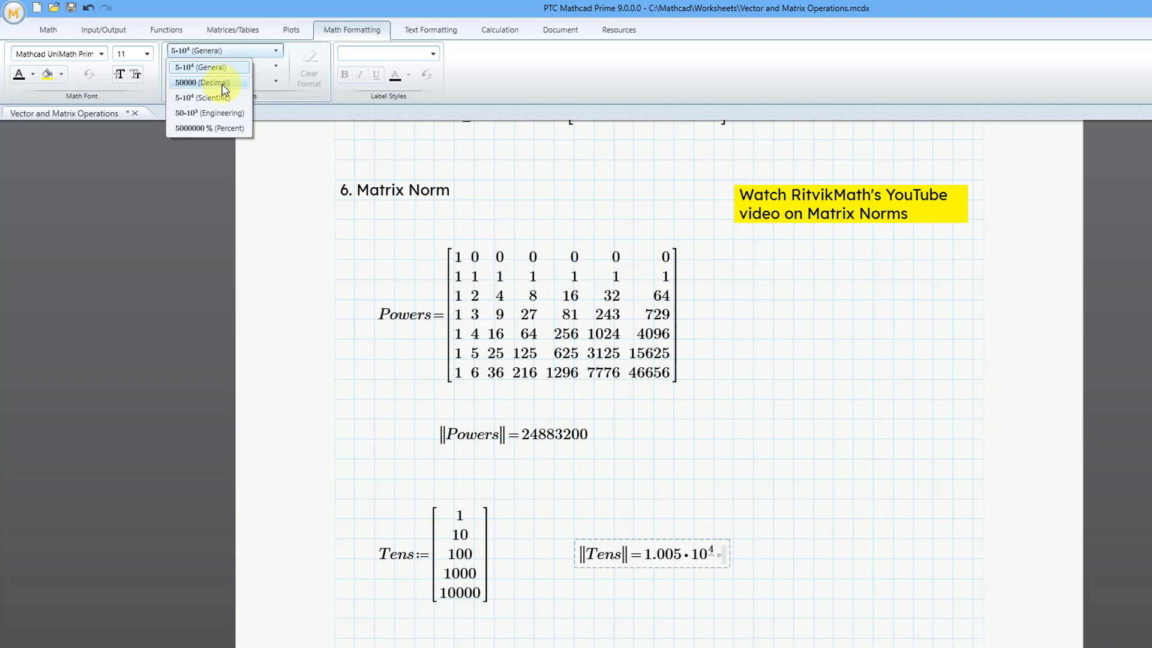
{"action": "left_click", "coordinate": [224, 84]}
{"action": "left_click", "coordinate": [579, 603]}
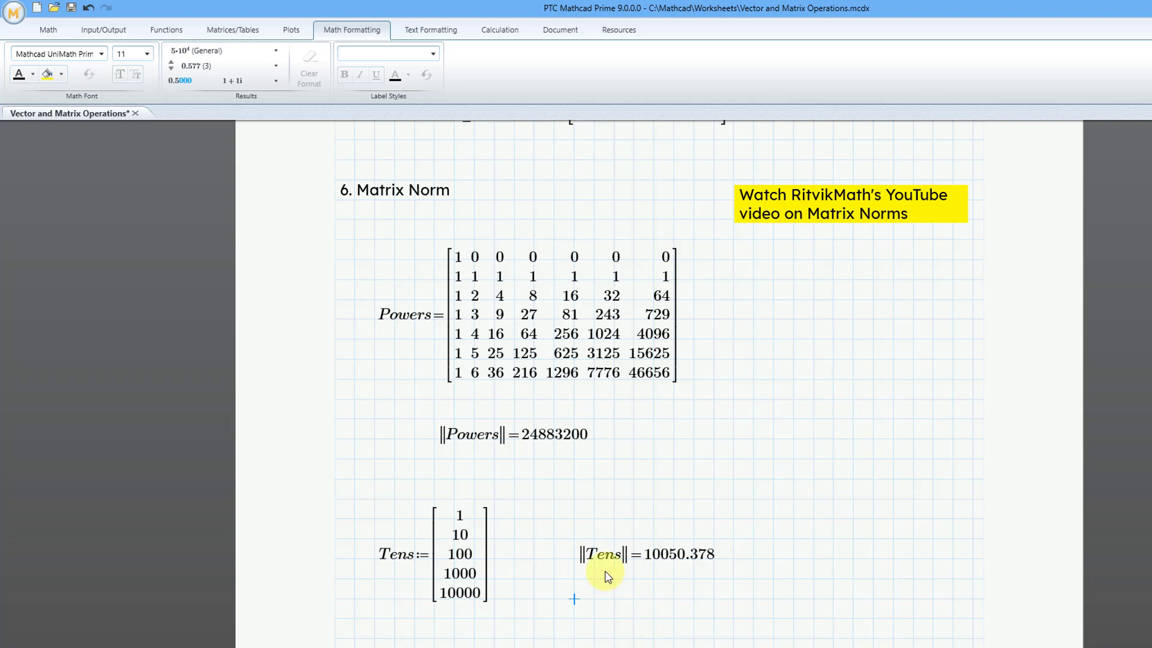
Scroll to section 7 Vectorize with the mass and accel vectors, and open Vector/Matrix Operators
{"action": "scroll", "coordinate": [546, 498], "scroll_direction": "down", "scroll_amount": 5}
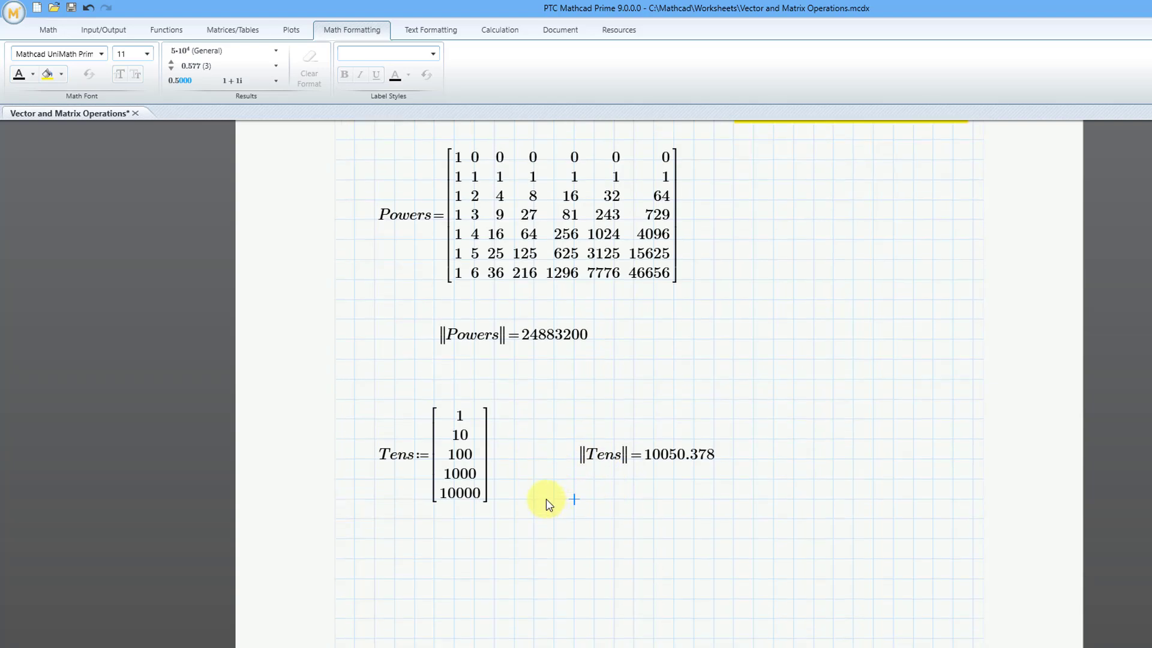
{"action": "scroll", "coordinate": [545, 498], "scroll_direction": "down", "scroll_amount": 8}
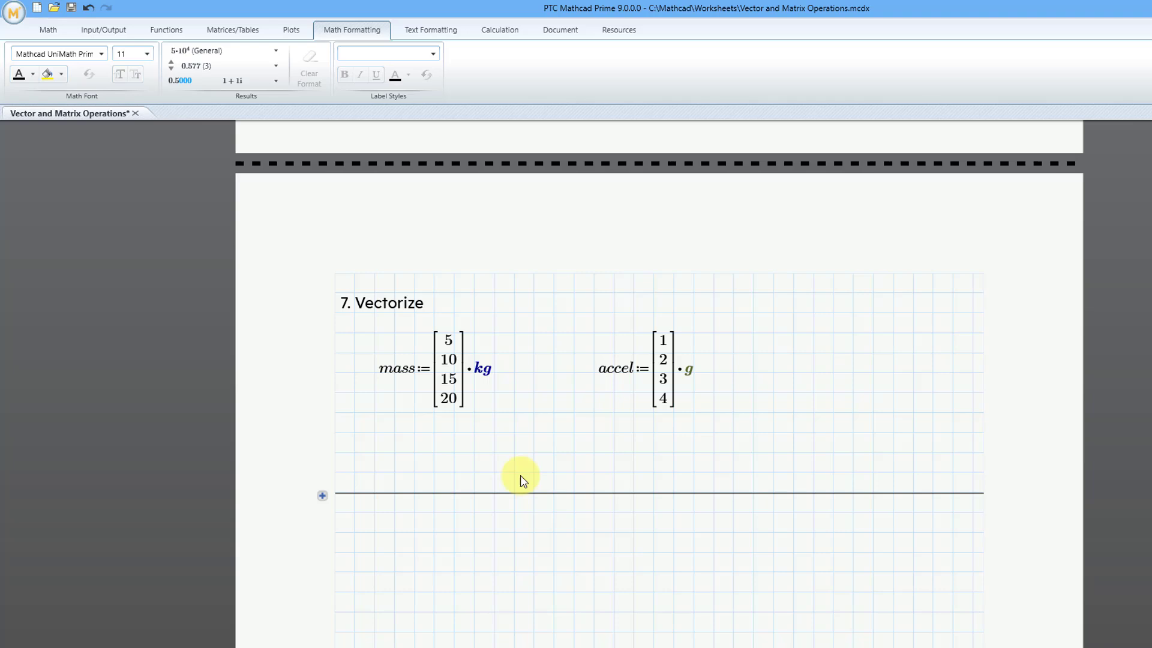
{"action": "scroll", "coordinate": [522, 480], "scroll_direction": "down", "scroll_amount": 1}
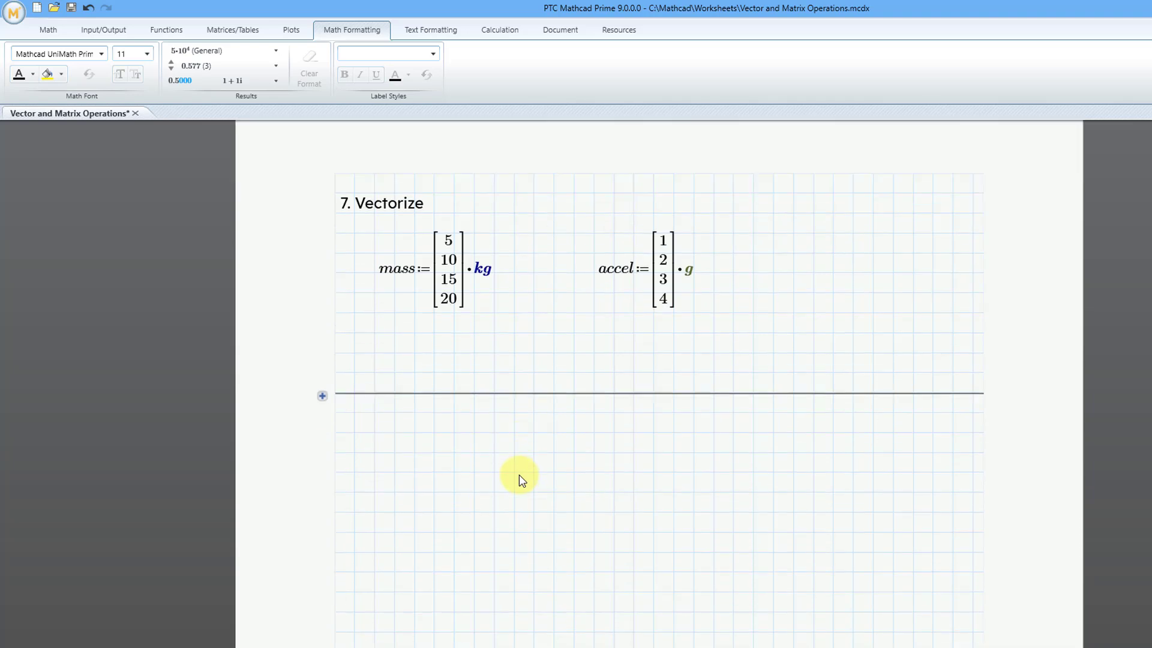
{"action": "left_click", "coordinate": [221, 29]}
{"action": "left_click", "coordinate": [114, 81]}
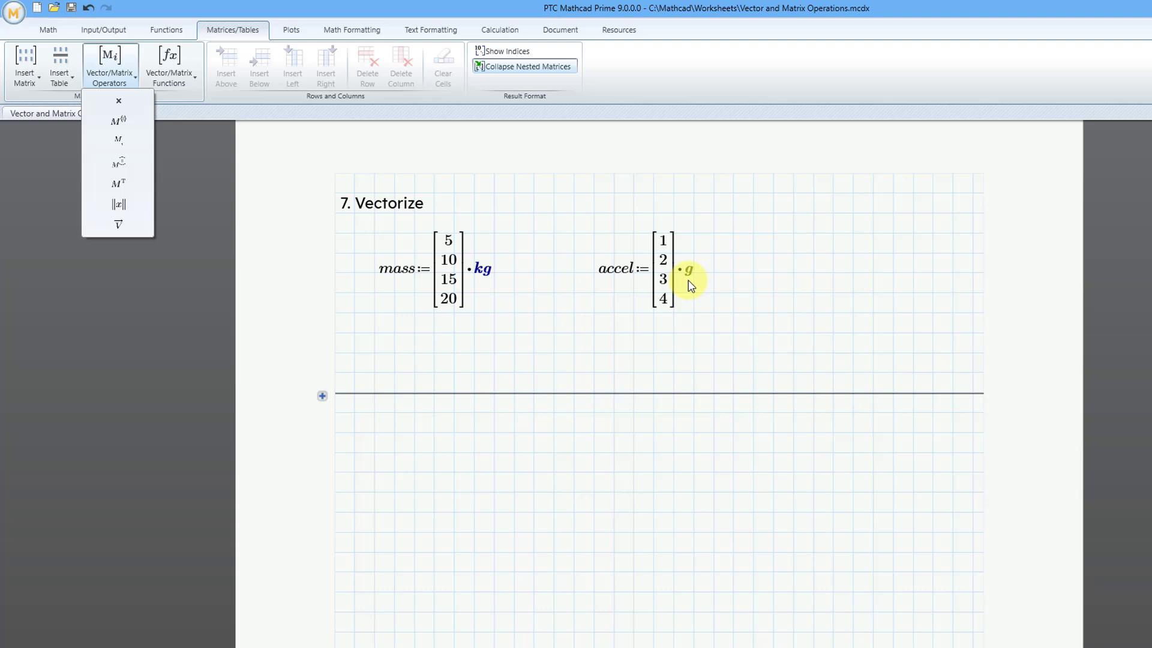
Type force_v:mass*accel= below the vectors to define and evaluate the dot product
{"action": "left_click", "coordinate": [375, 355]}
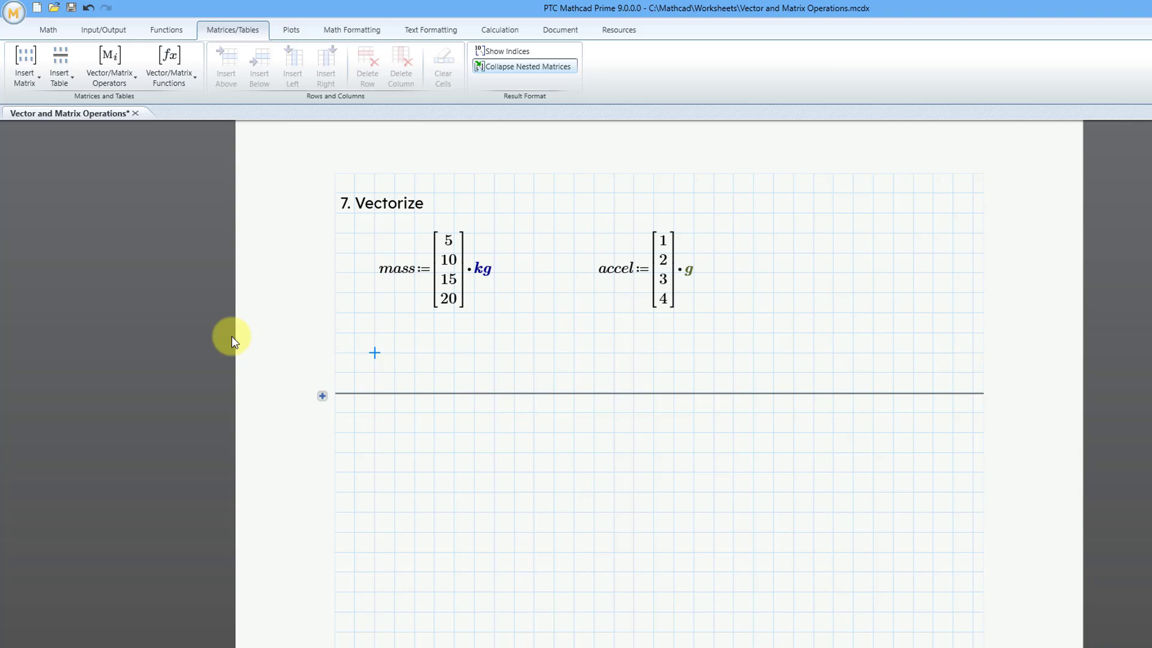
{"action": "type", "text": "force_v"}
{"action": "type", "text": ":="}
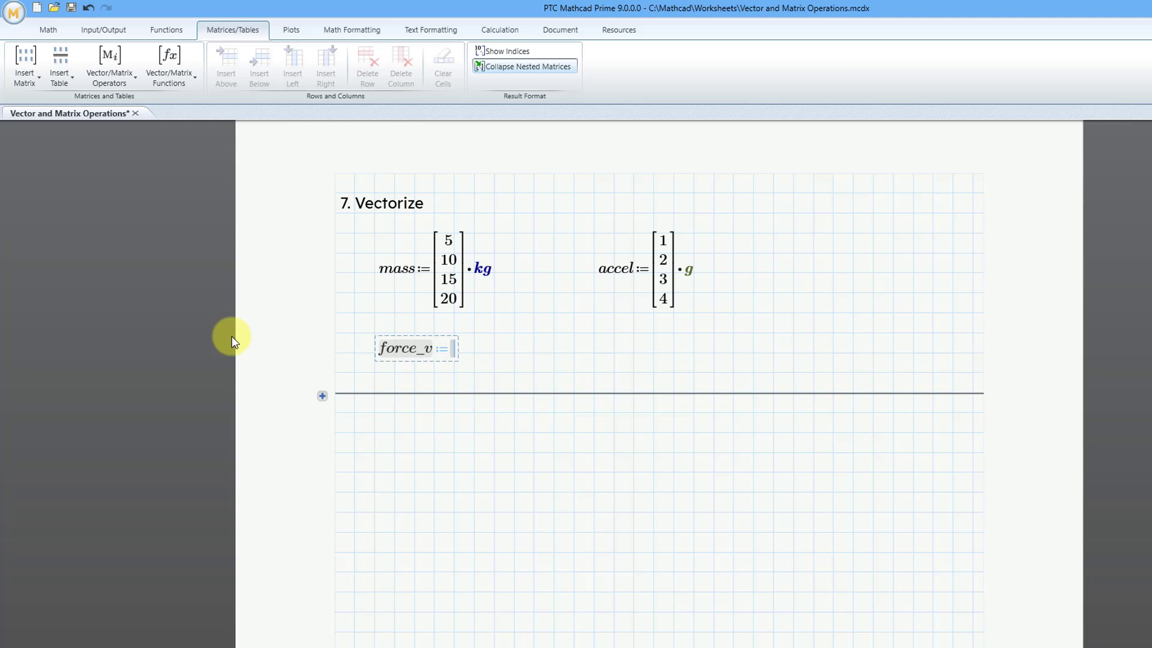
{"action": "type", "text": "mass"}
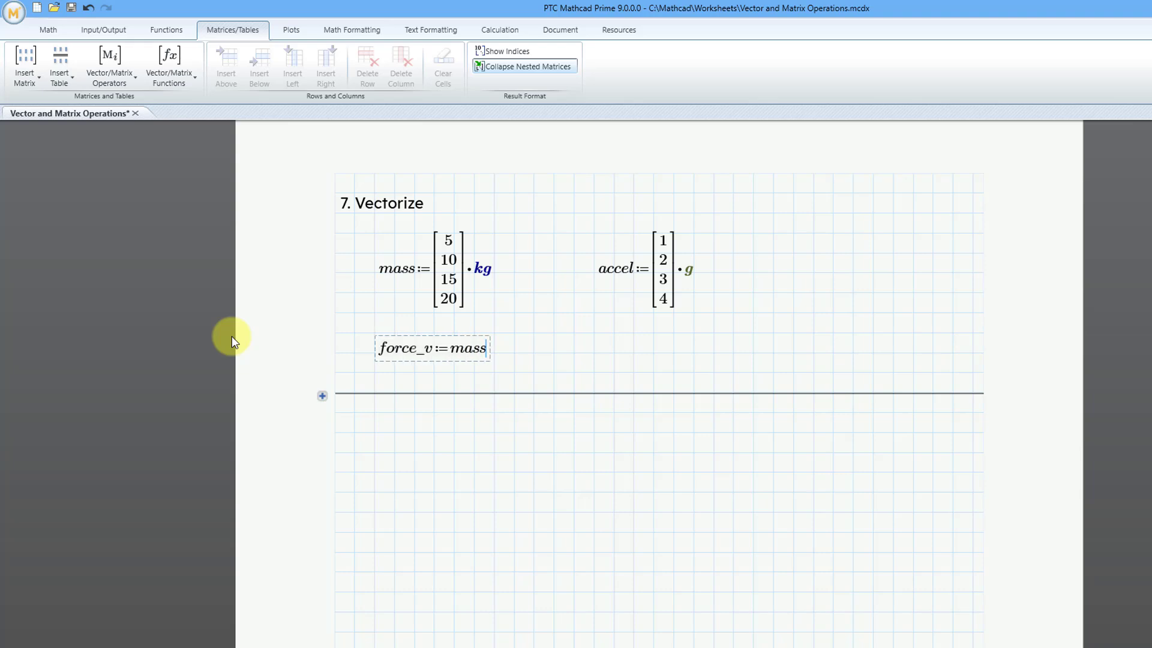
{"action": "type", "text": "*"}
{"action": "type", "text": "acce"}
{"action": "type", "text": "l"}
{"action": "type", "text": "=(1.471·10³)·N"}
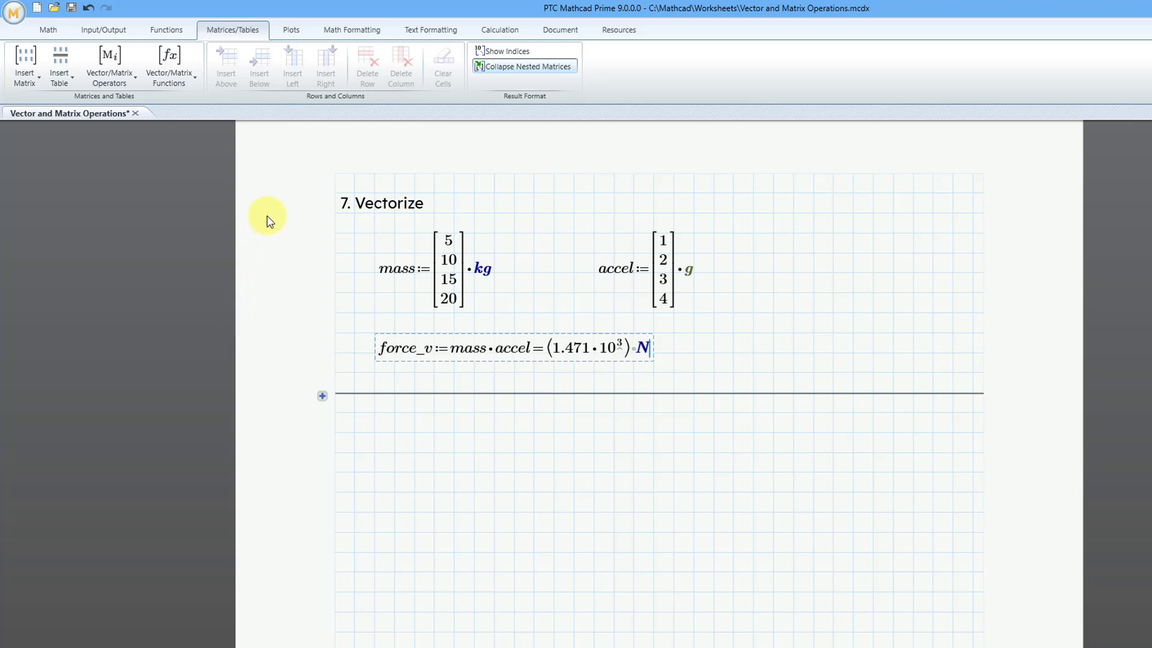
Format the force_v result as decimal, two places, trailing zeros, reading 1471.00 N
{"action": "left_click", "coordinate": [343, 30]}
{"action": "left_click", "coordinate": [250, 50]}
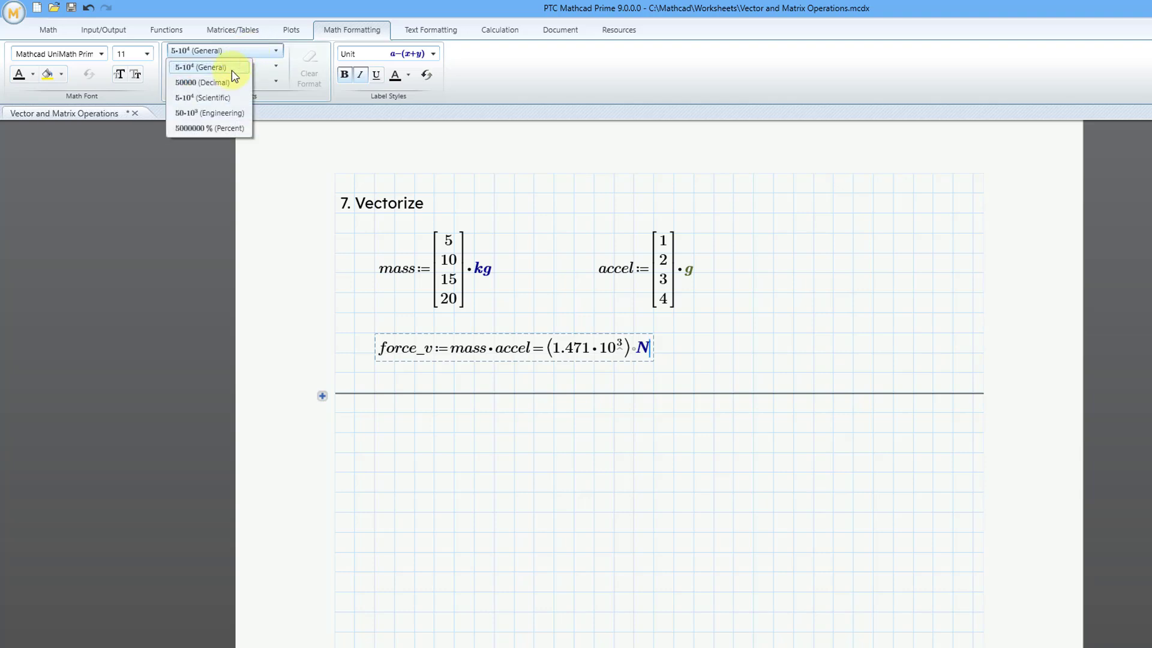
{"action": "left_click", "coordinate": [222, 82]}
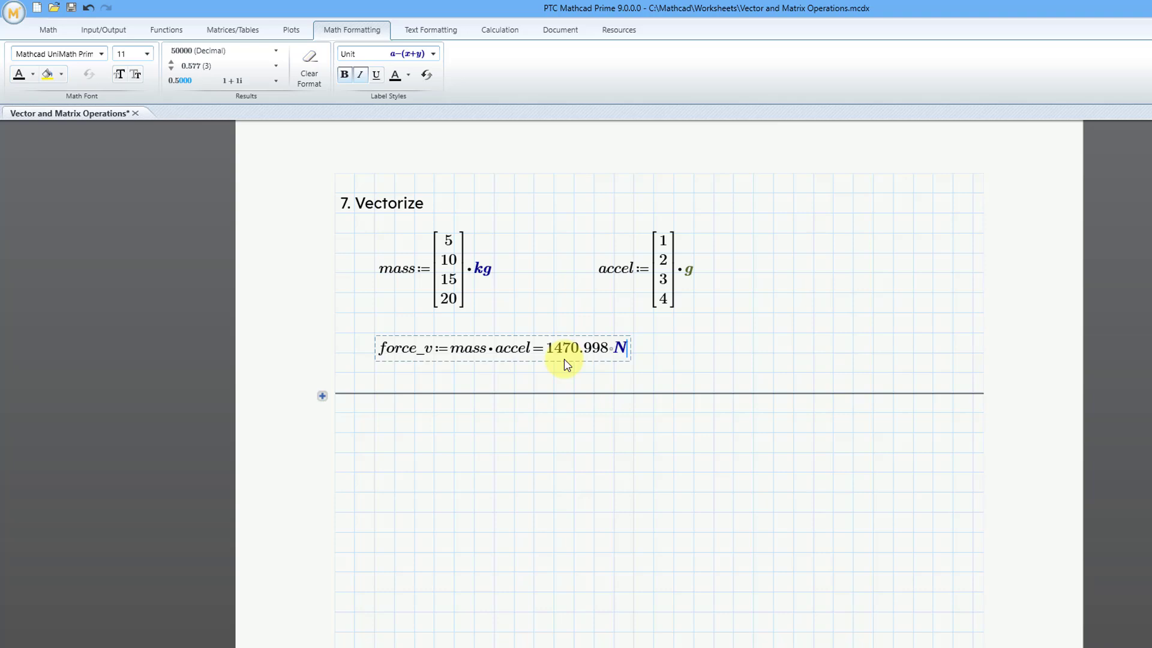
{"action": "left_click", "coordinate": [246, 70]}
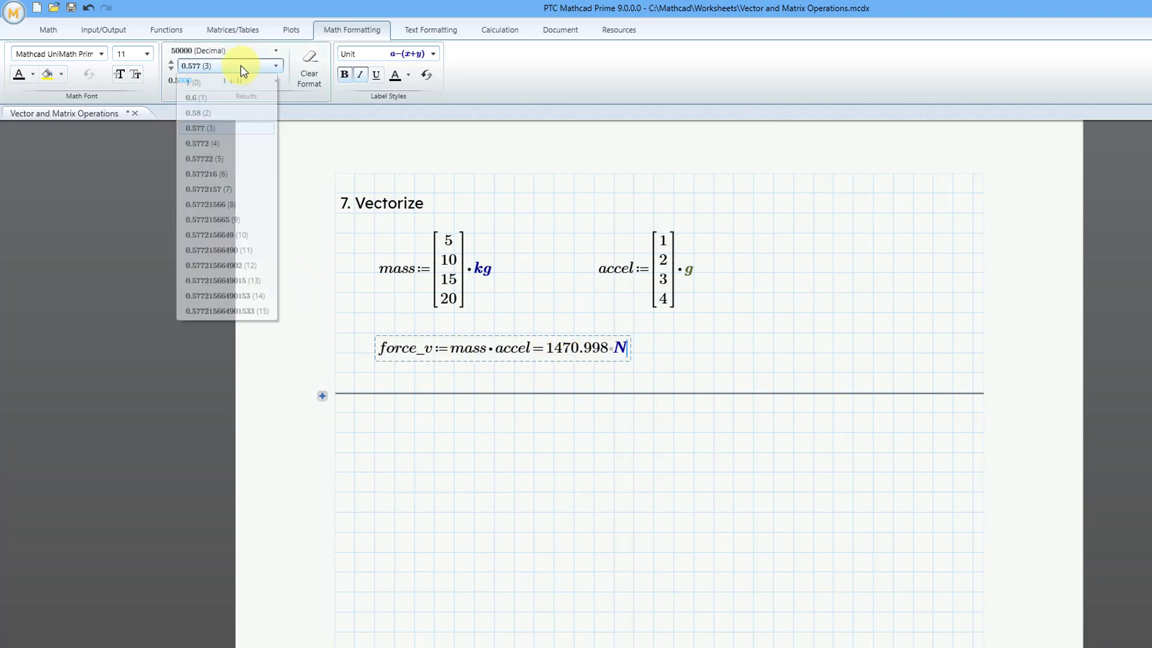
{"action": "left_click", "coordinate": [219, 102]}
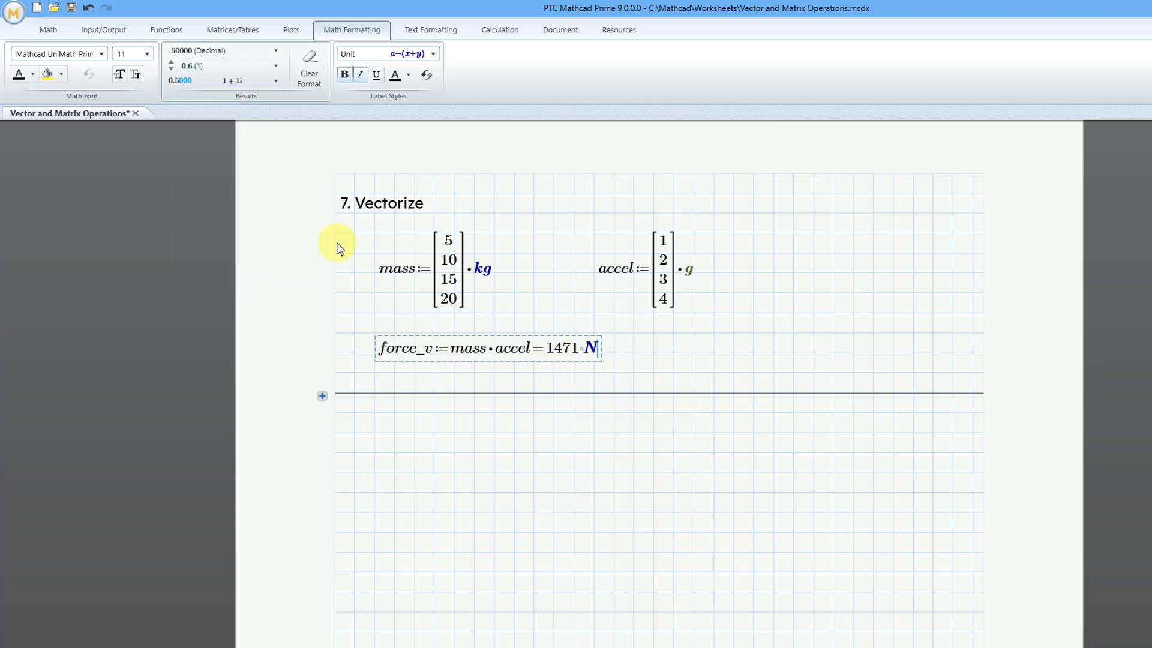
{"action": "left_click", "coordinate": [231, 67]}
{"action": "left_click", "coordinate": [206, 113]}
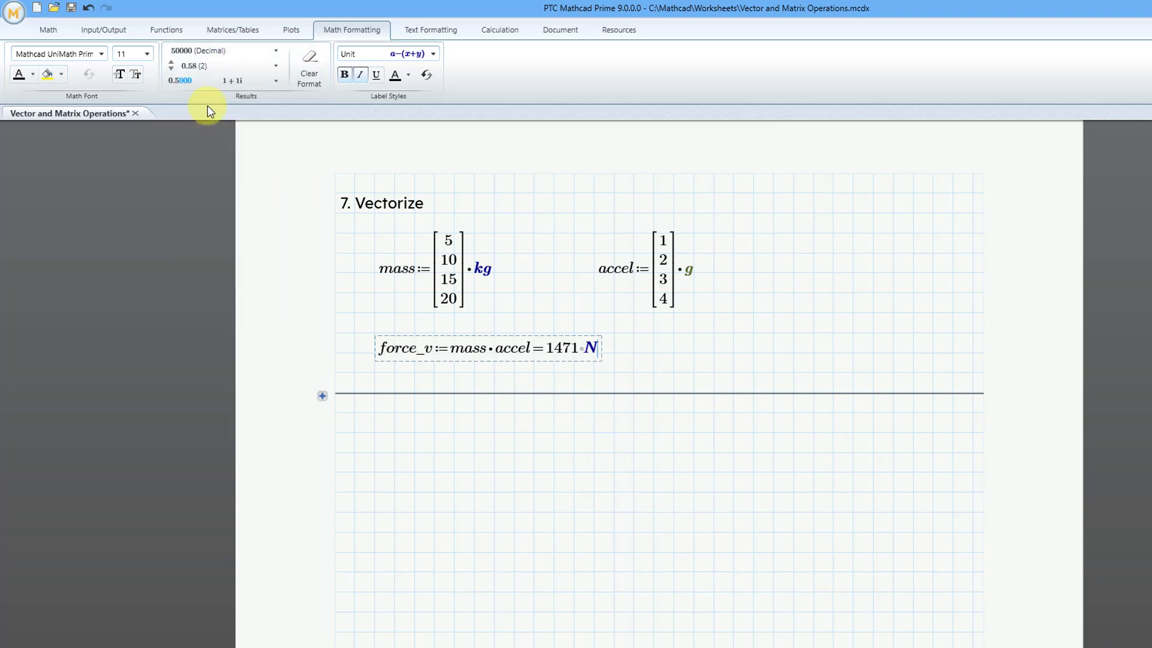
{"action": "left_click", "coordinate": [180, 80]}
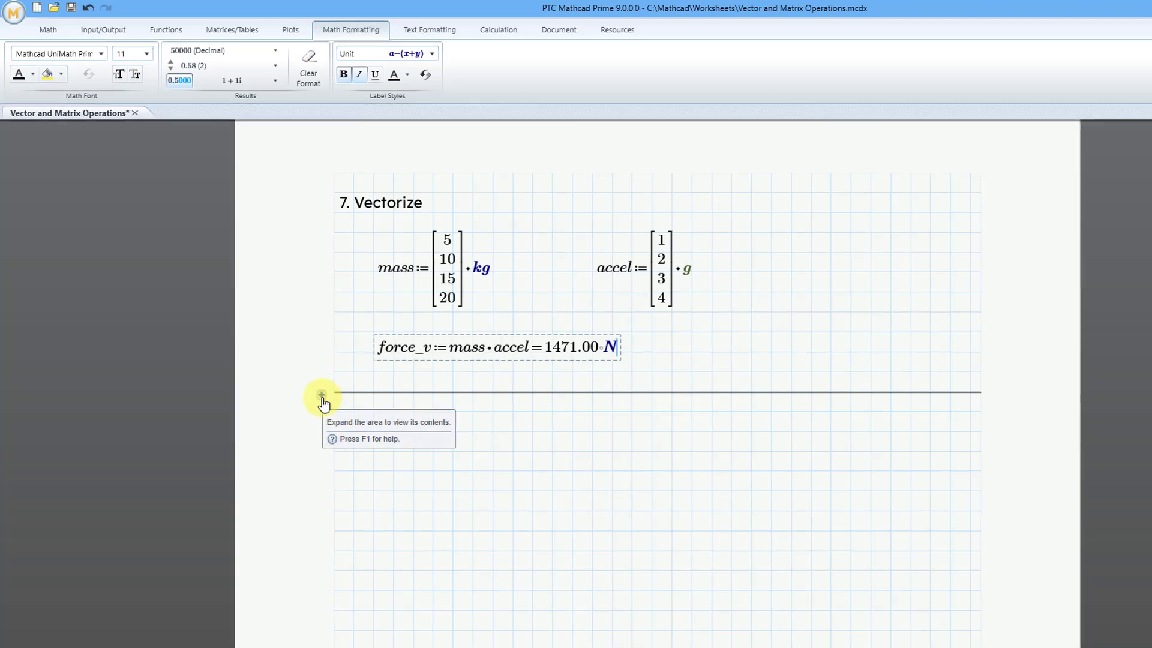
Expand the area showing force0–force3 (49.033, 196.133, 441.299, 784.532 N), then deselect it
{"action": "left_click", "coordinate": [322, 398]}
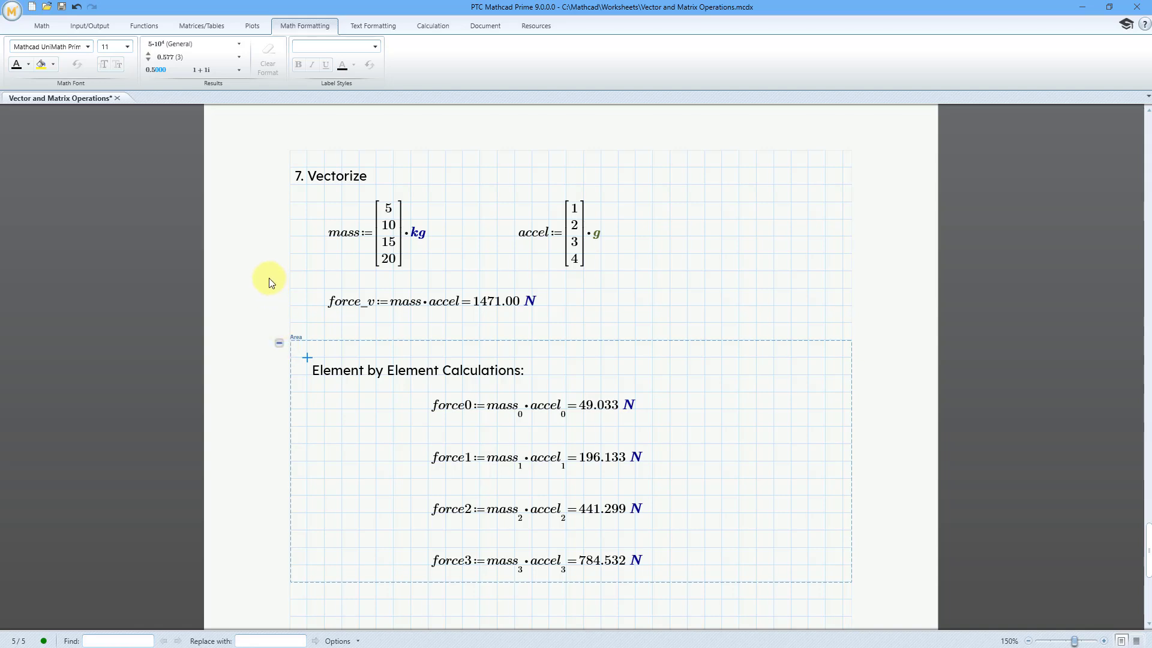
{"action": "left_click", "coordinate": [494, 27]}
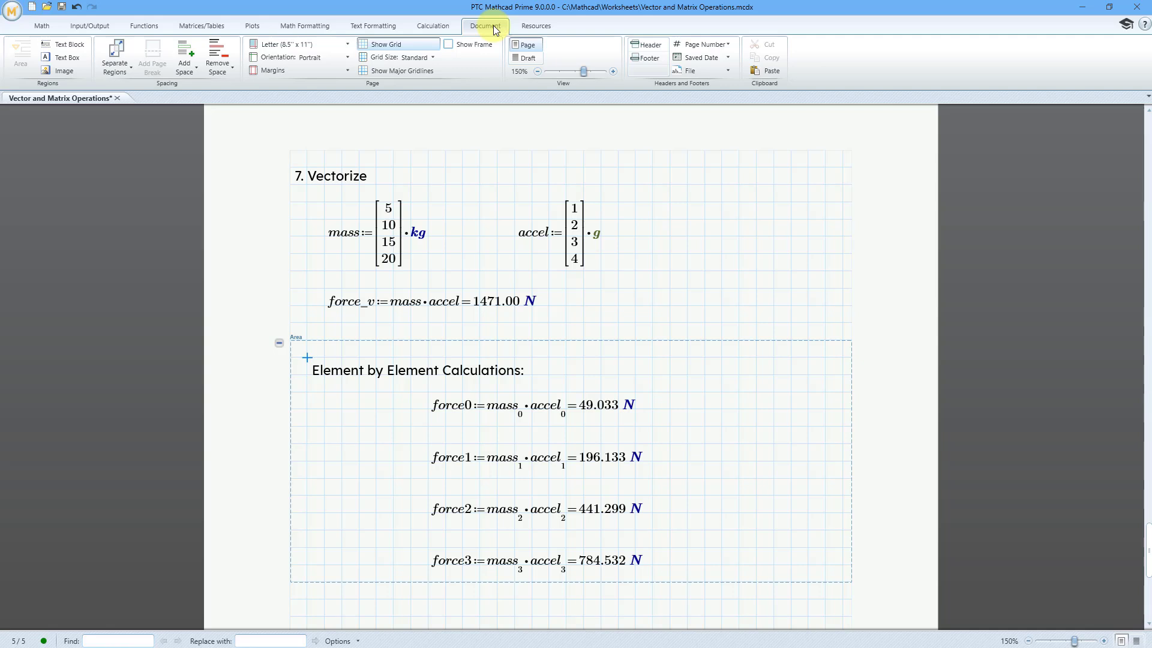
{"action": "left_click", "coordinate": [384, 27]}
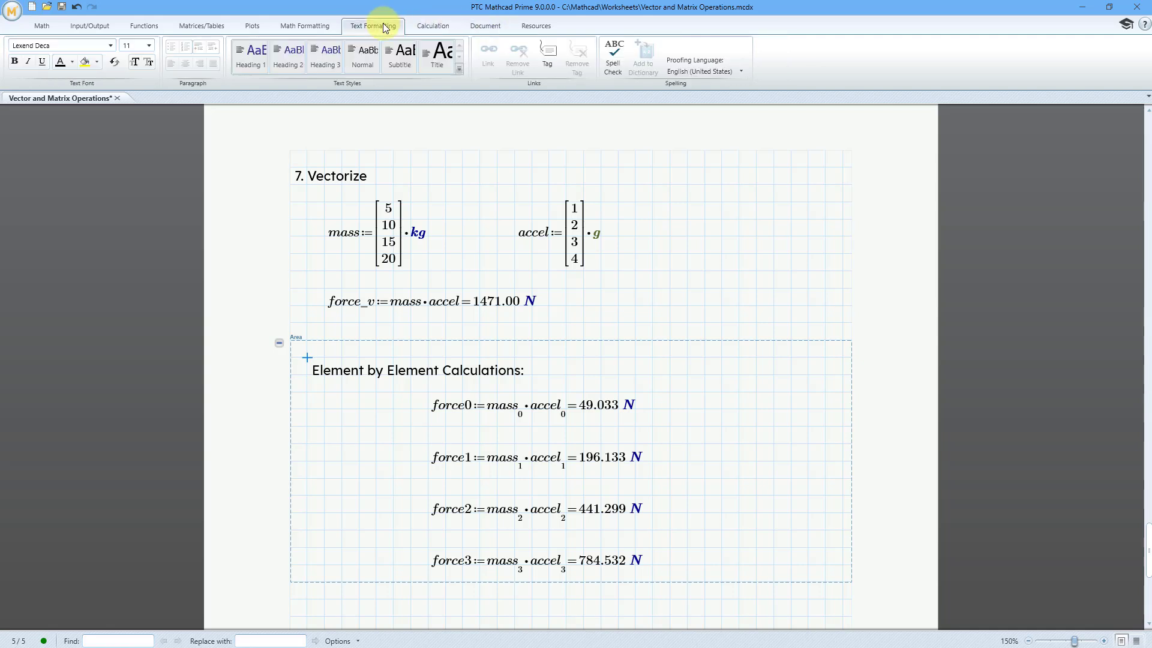
{"action": "left_click", "coordinate": [485, 27]}
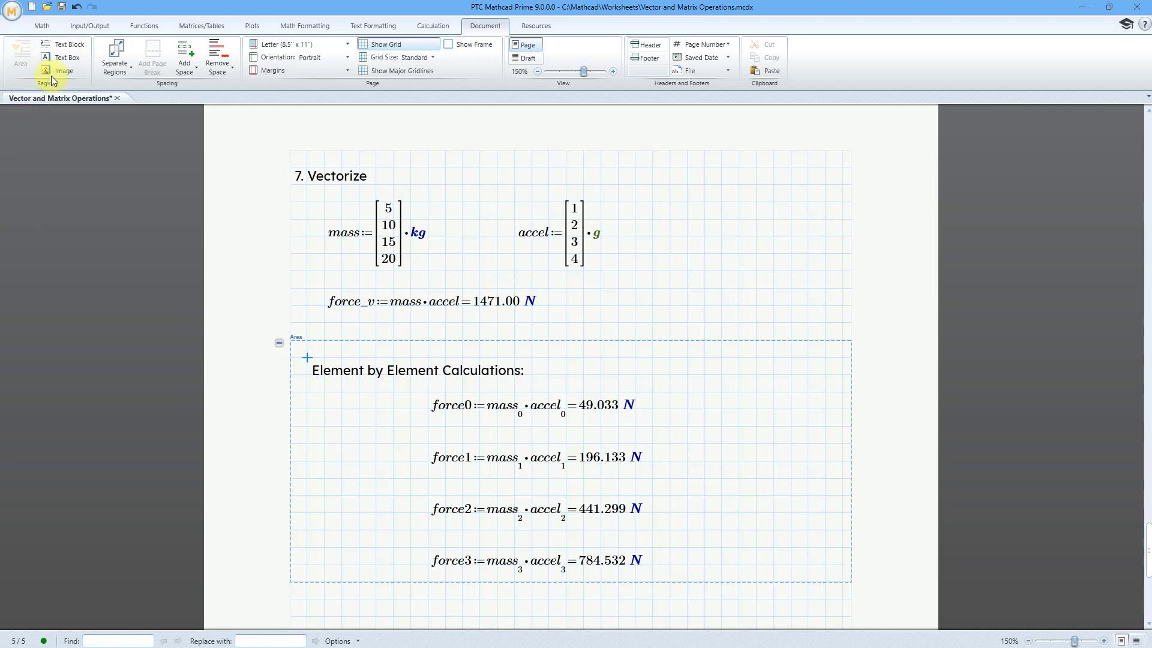
{"action": "left_click", "coordinate": [670, 289]}
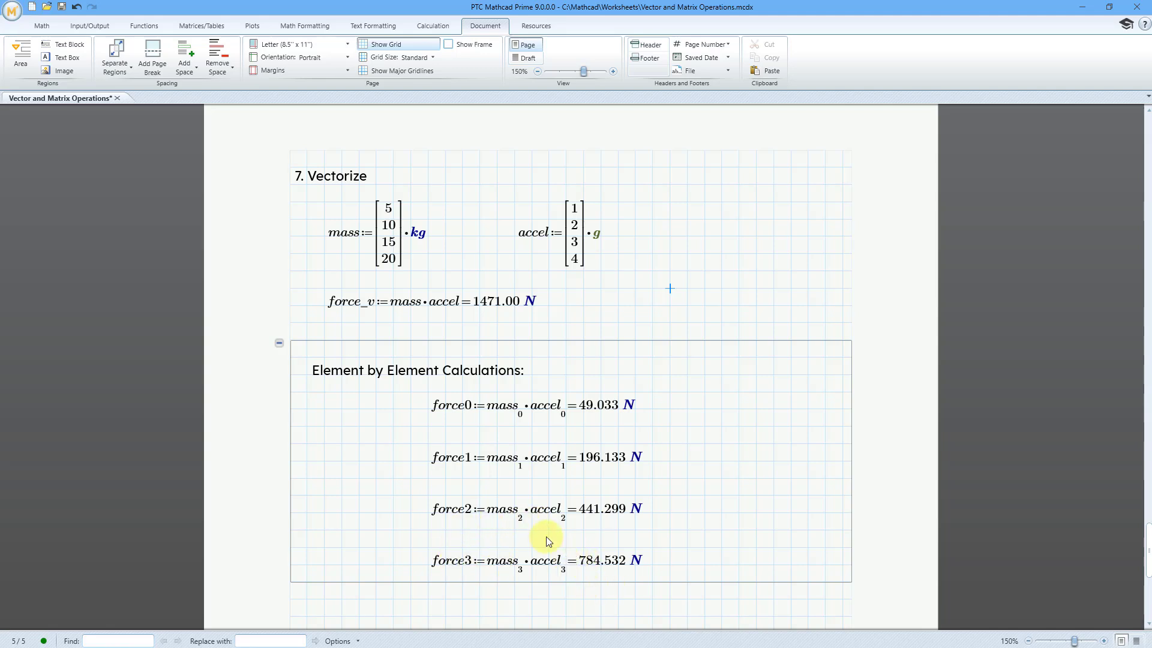
{"action": "left_click", "coordinate": [671, 305]}
{"action": "type", "text": "ORIGIN=0"}
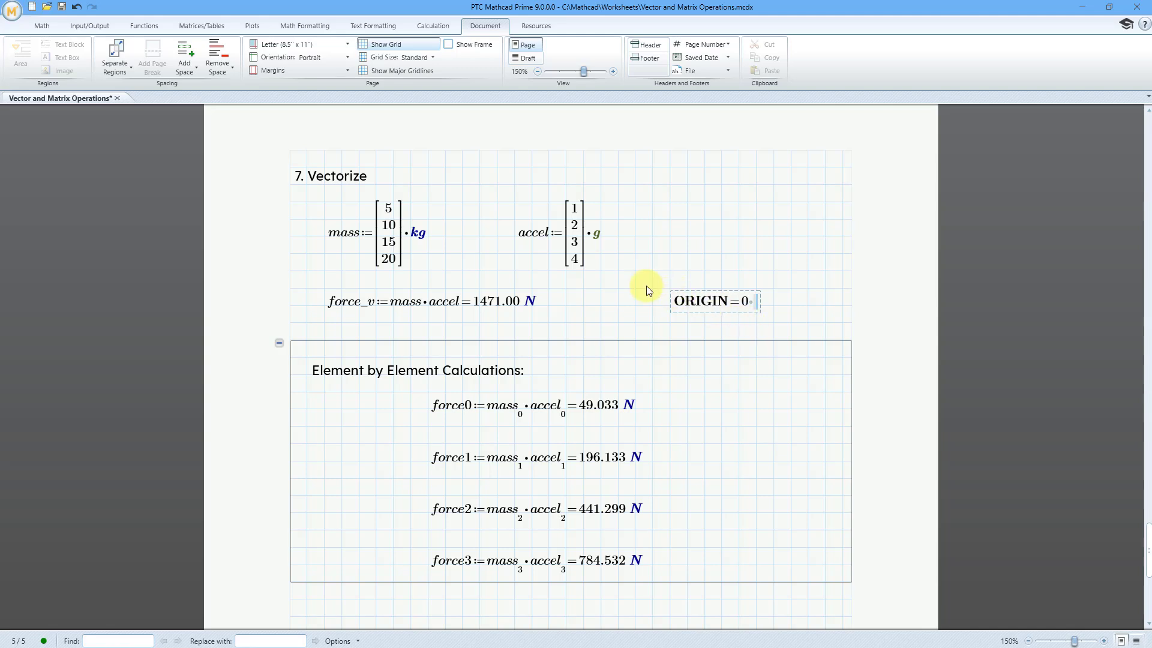
{"action": "scroll", "coordinate": [627, 287], "scroll_direction": "down", "scroll_amount": 2}
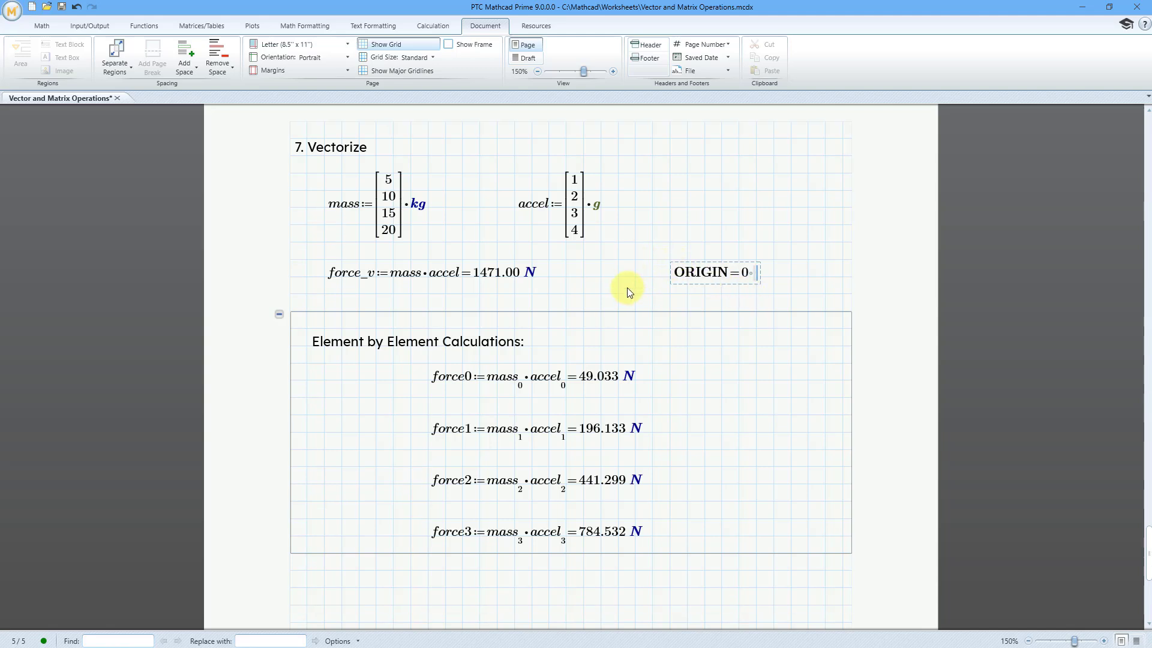
Define force_sum := force0+force1+force2+force3 and evaluate it to 1.471·10³ N
{"action": "left_click", "coordinate": [342, 576]}
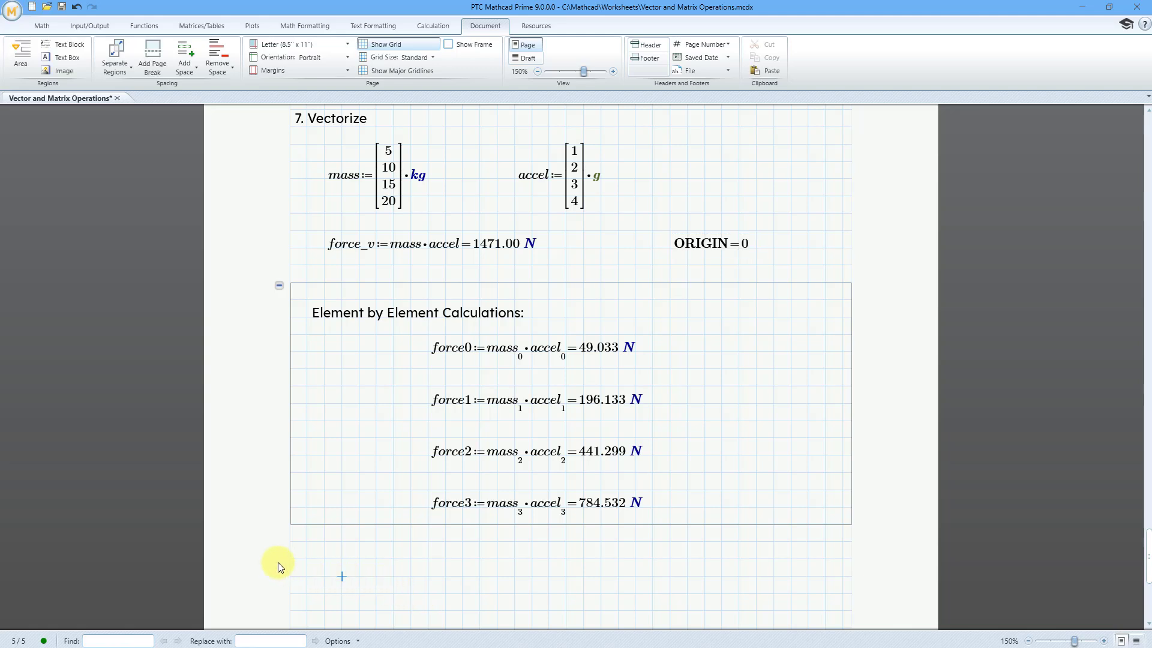
{"action": "type", "text": "force_"}
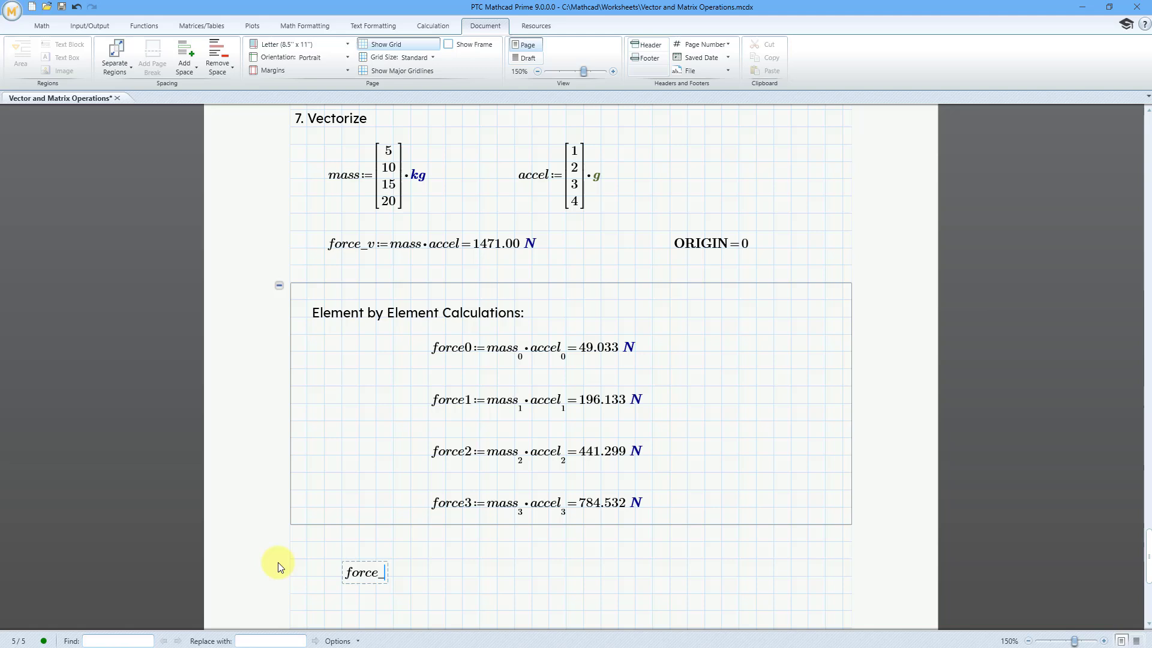
{"action": "type", "text": "sum="}
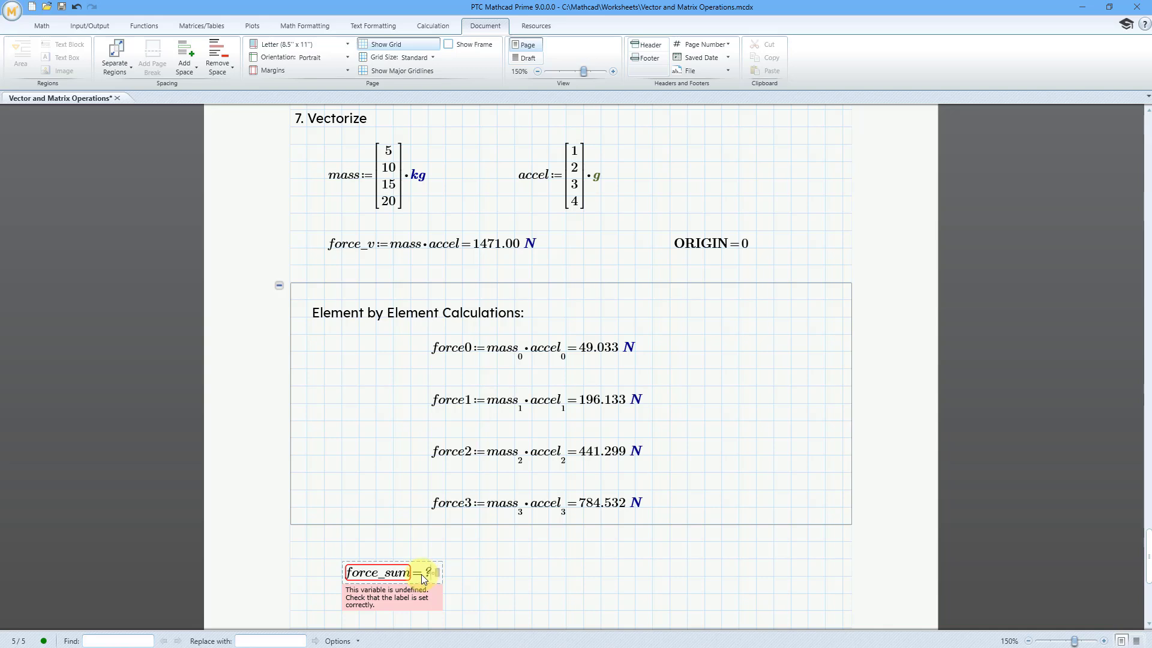
{"action": "key", "text": "BackSpace"}
{"action": "key", "text": "BackSpace"}
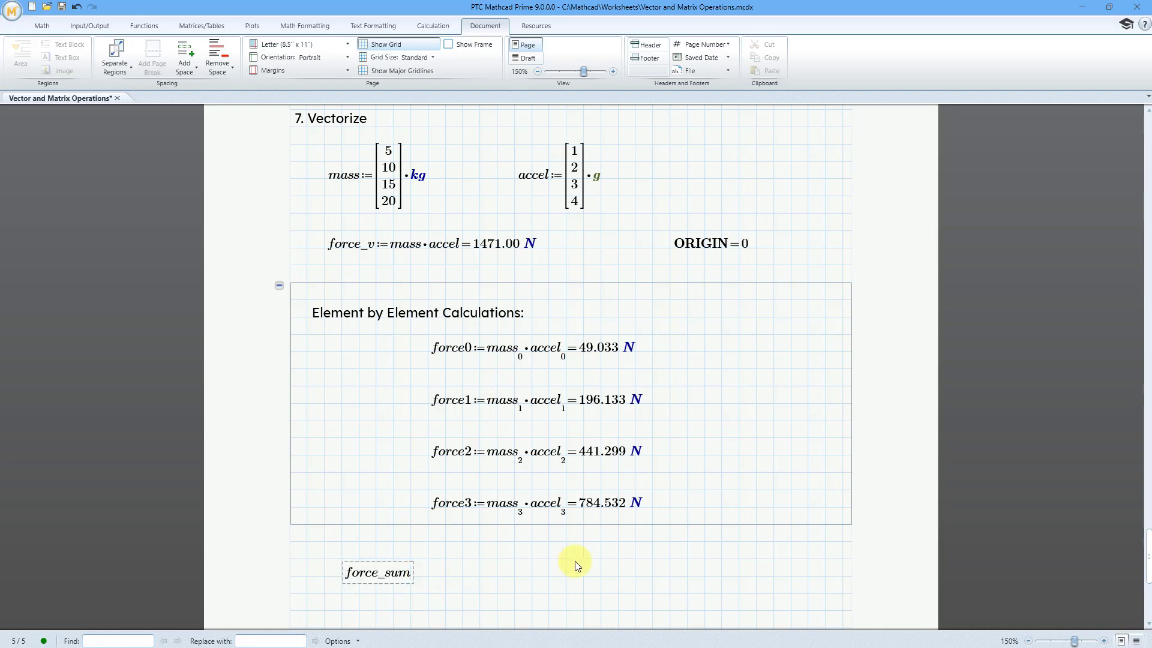
{"action": "type", "text": ":="}
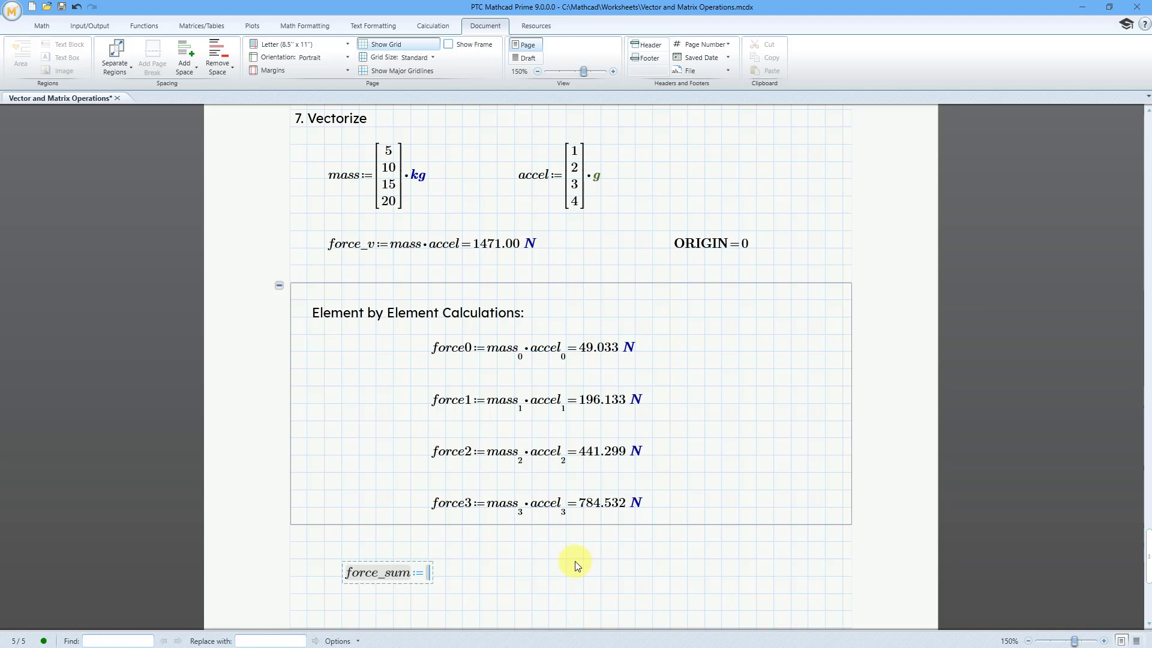
{"action": "key", "text": "BackSpace"}
{"action": "type", "text": "force"}
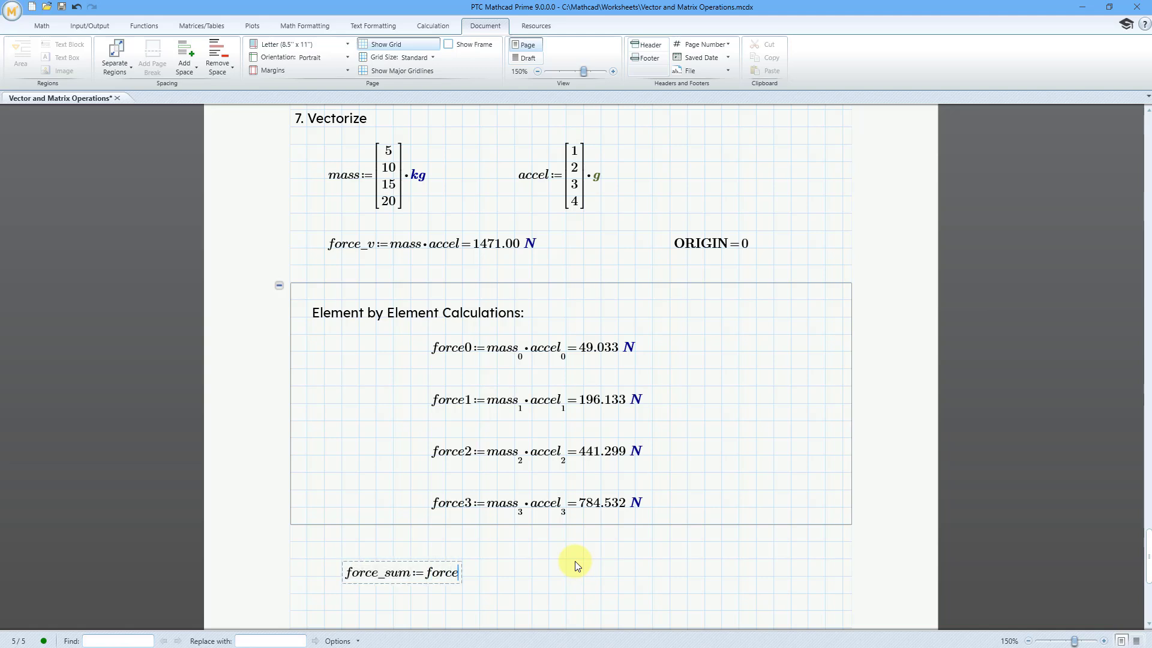
{"action": "type", "text": "0+force1+force"}
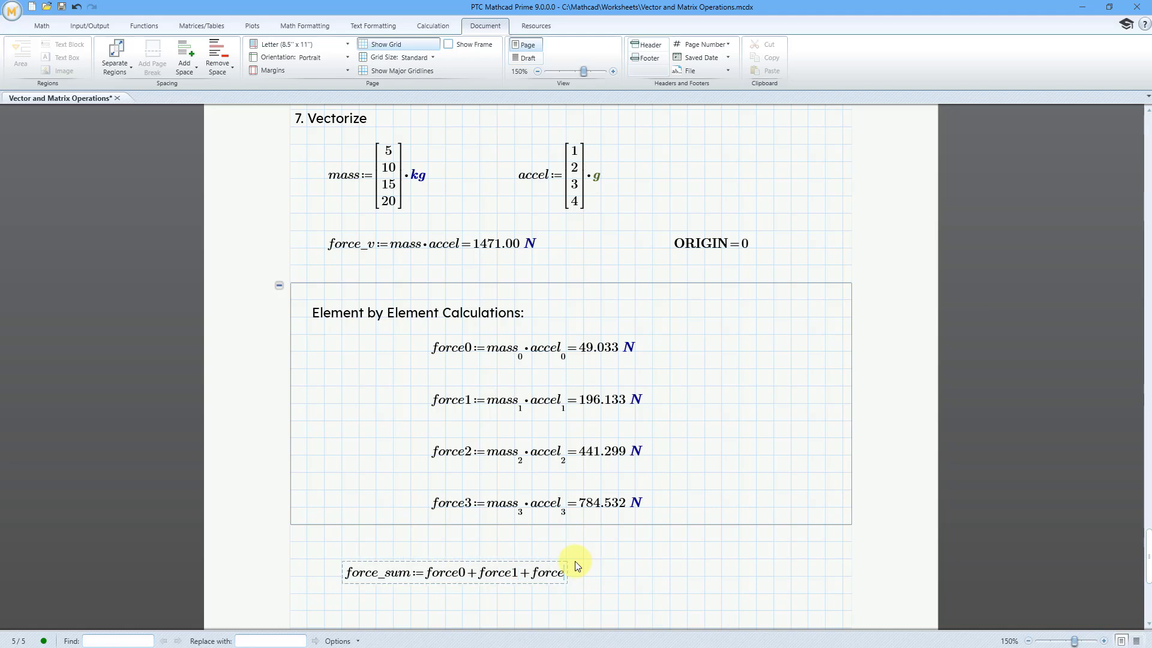
{"action": "type", "text": "2+force3"}
{"action": "type", "text": "=(1.471·10^3) N"}
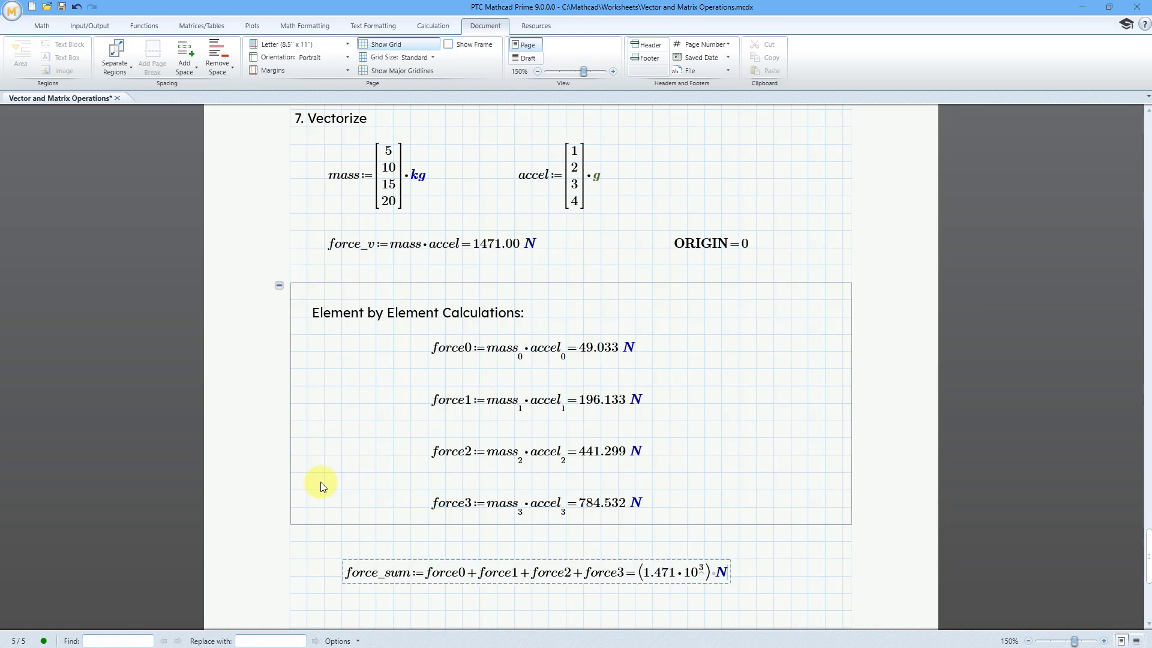
Format the force_sum result as Decimal with 1 decimal place and trailing zeros, showing 1471.0 N
{"action": "left_click", "coordinate": [304, 26]}
{"action": "left_click", "coordinate": [174, 44]}
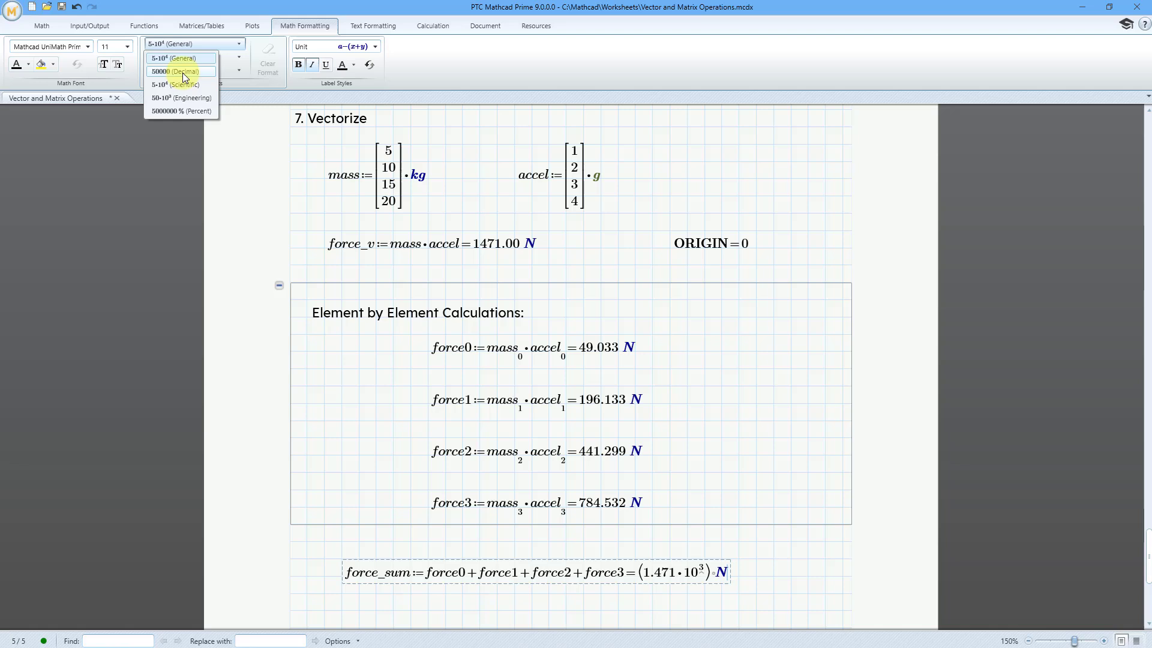
{"action": "left_click", "coordinate": [182, 73]}
{"action": "left_click", "coordinate": [756, 576]}
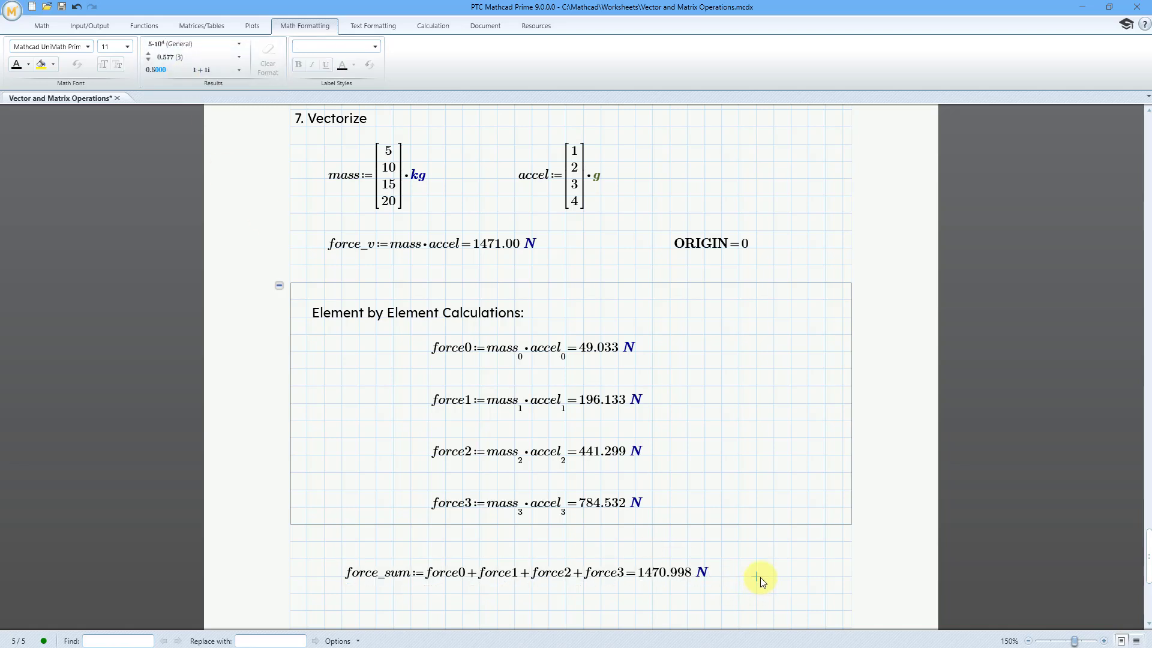
{"action": "left_click", "coordinate": [670, 581]}
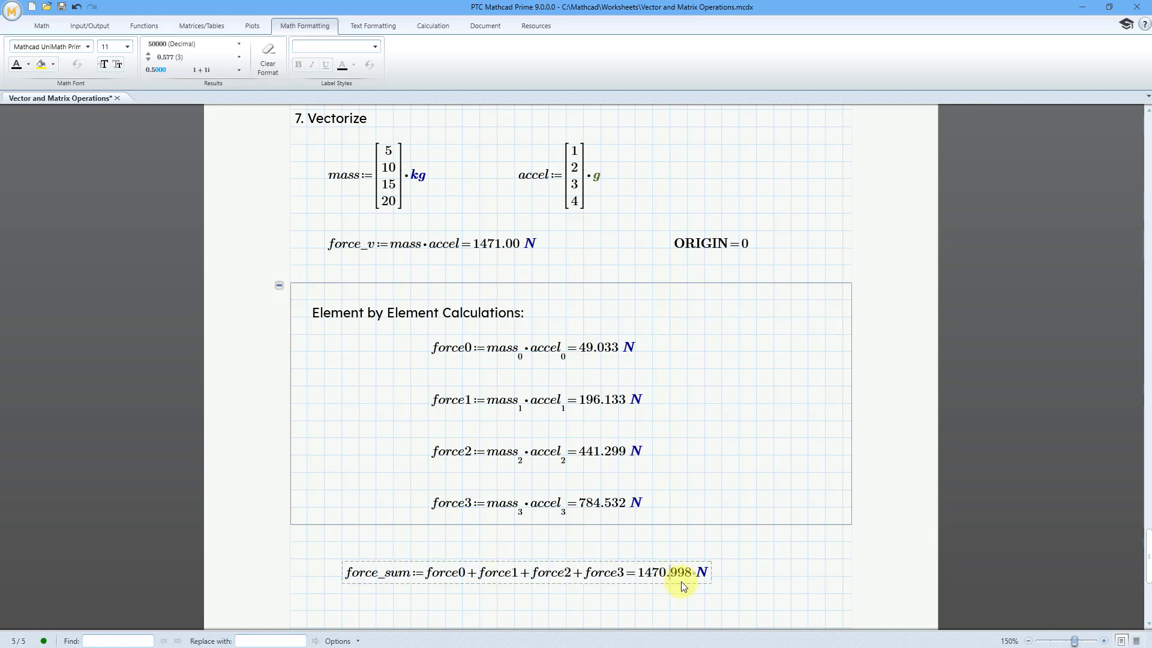
{"action": "left_click", "coordinate": [193, 57]}
{"action": "left_click", "coordinate": [178, 83]}
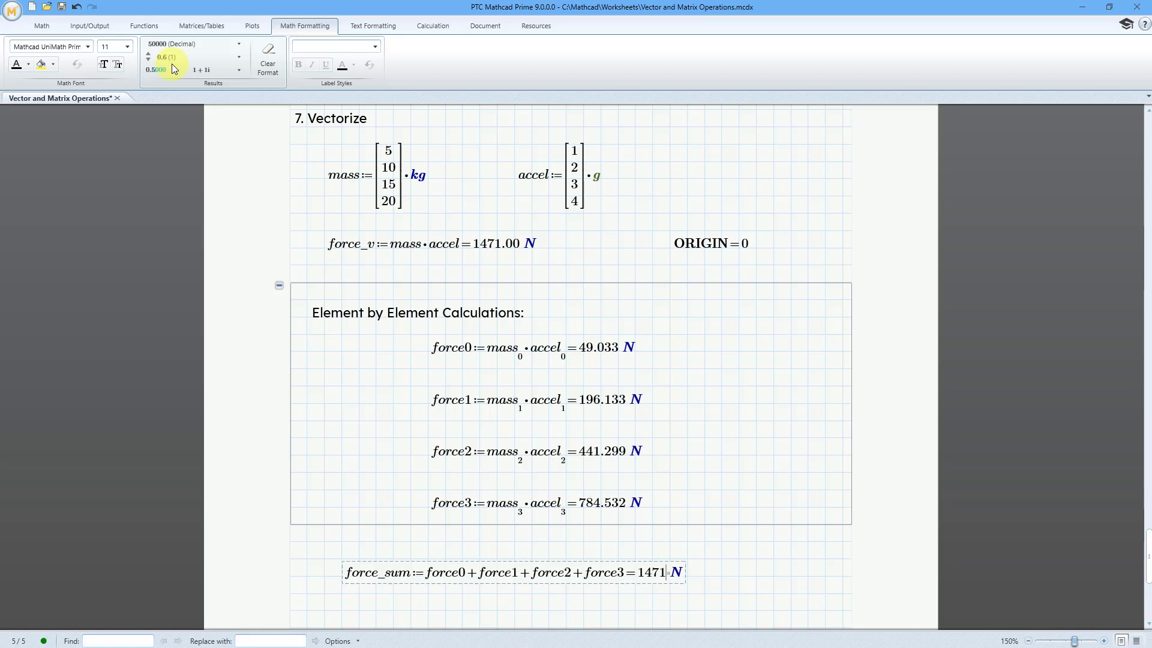
{"action": "left_click", "coordinate": [162, 68]}
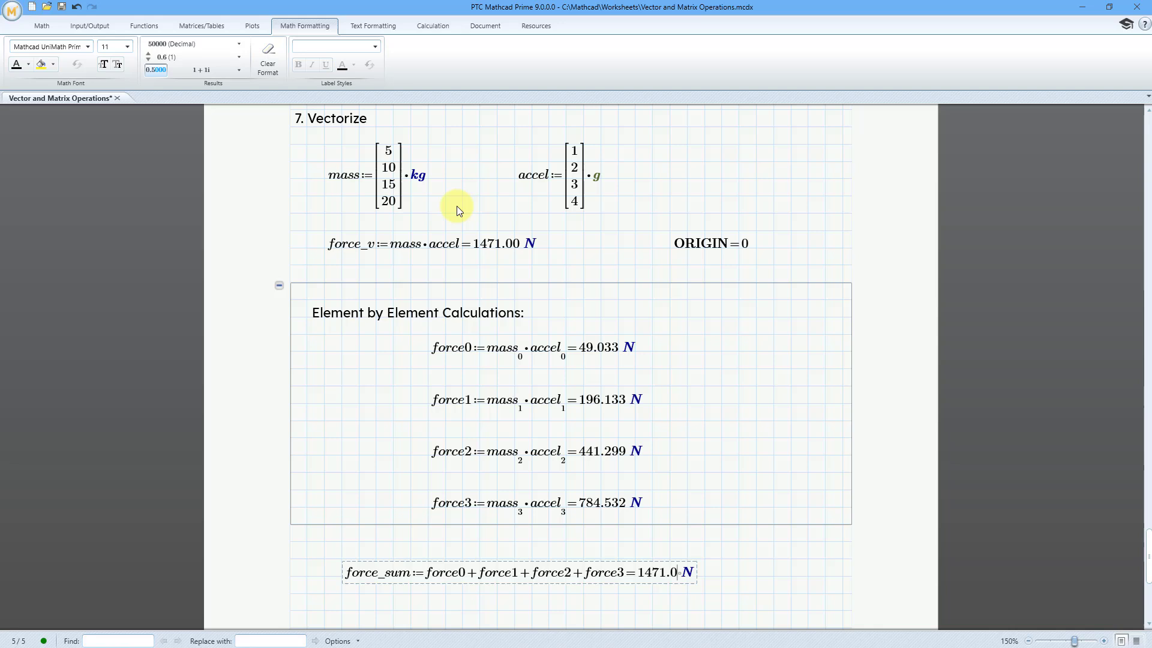
Start a new definition named force_vectorize below force_sum
{"action": "scroll", "coordinate": [456, 207], "scroll_direction": "down", "scroll_amount": 3}
{"action": "scroll", "coordinate": [457, 207], "scroll_direction": "down", "scroll_amount": 2}
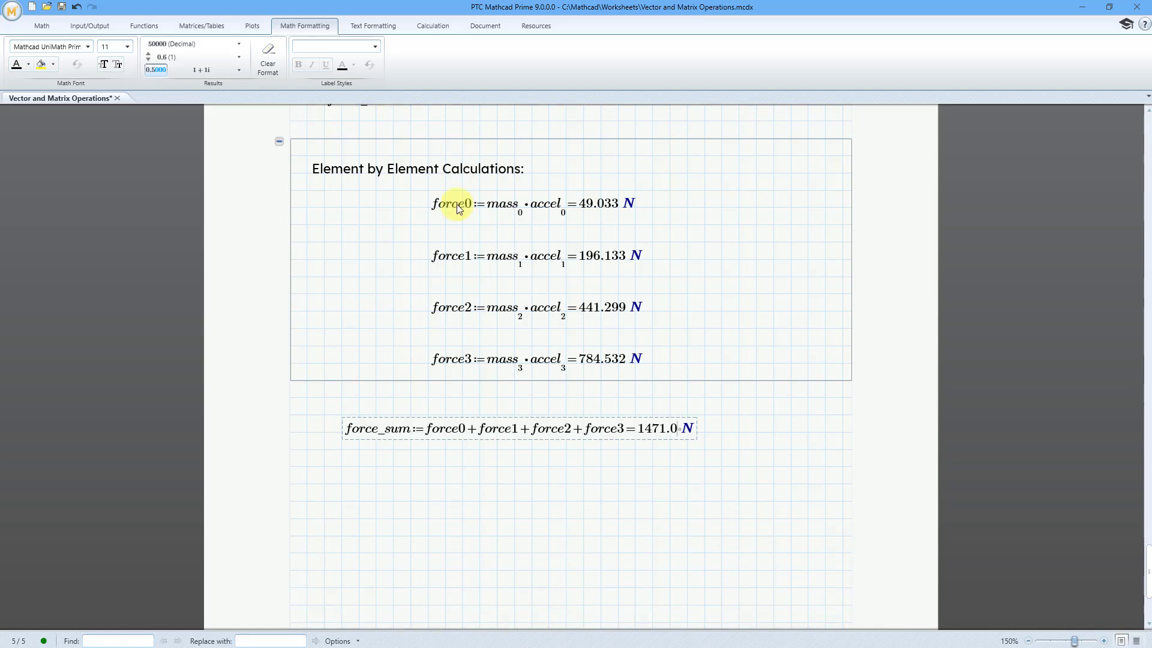
{"action": "left_click", "coordinate": [340, 519]}
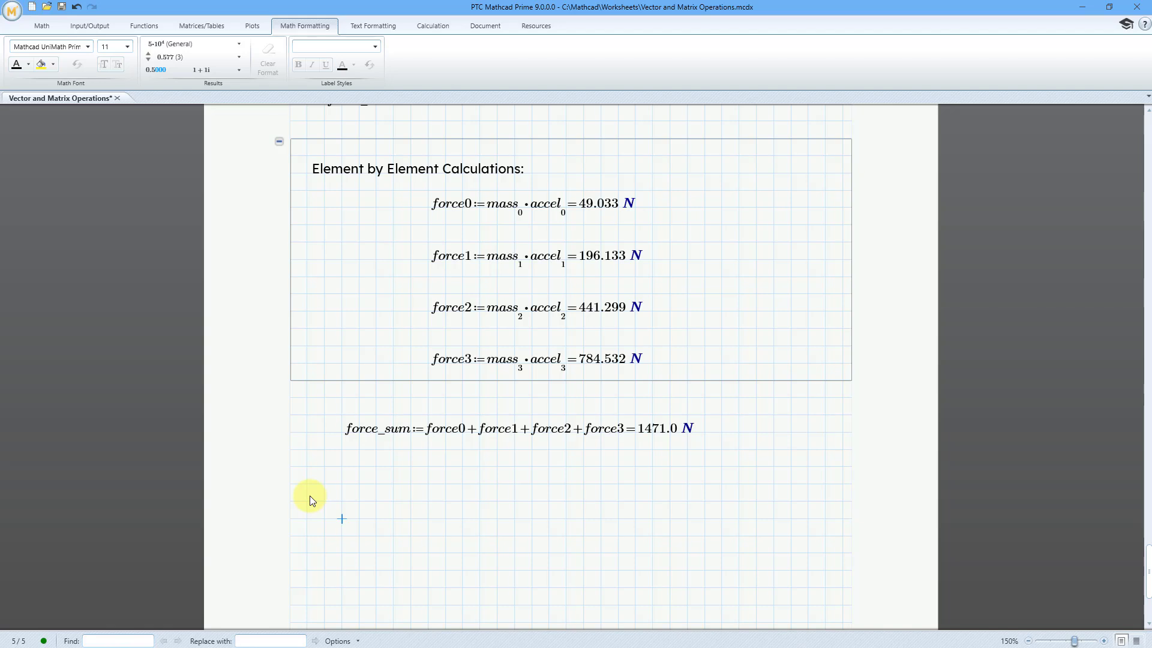
{"action": "type", "text": "force"}
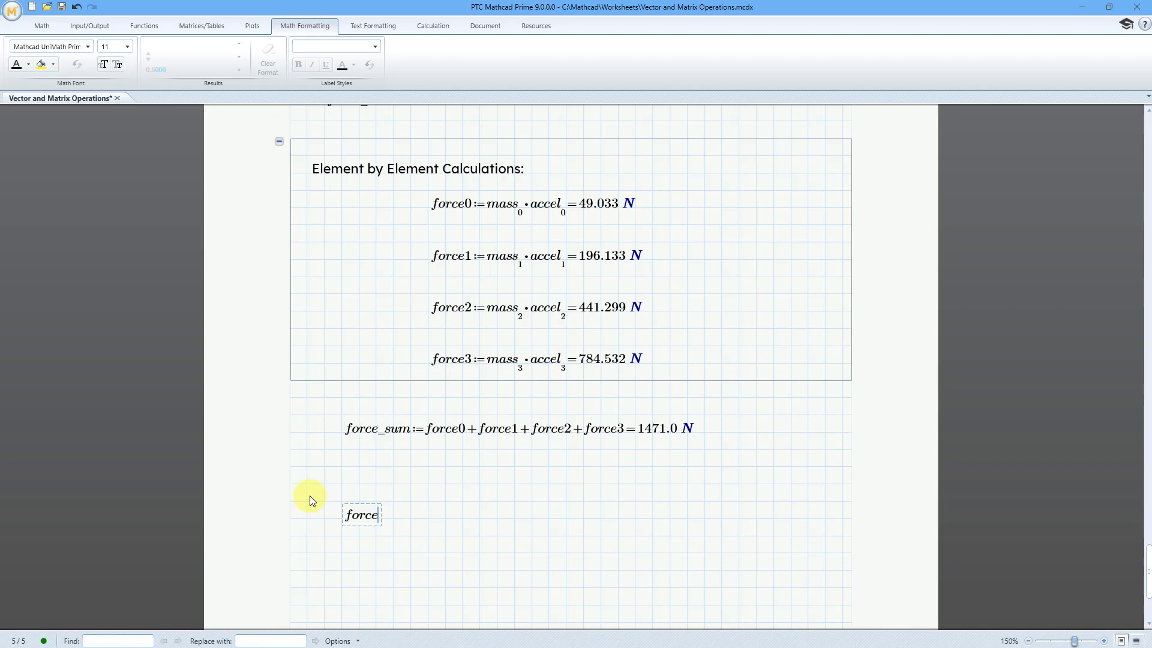
{"action": "type", "text": "_vectorize:="}
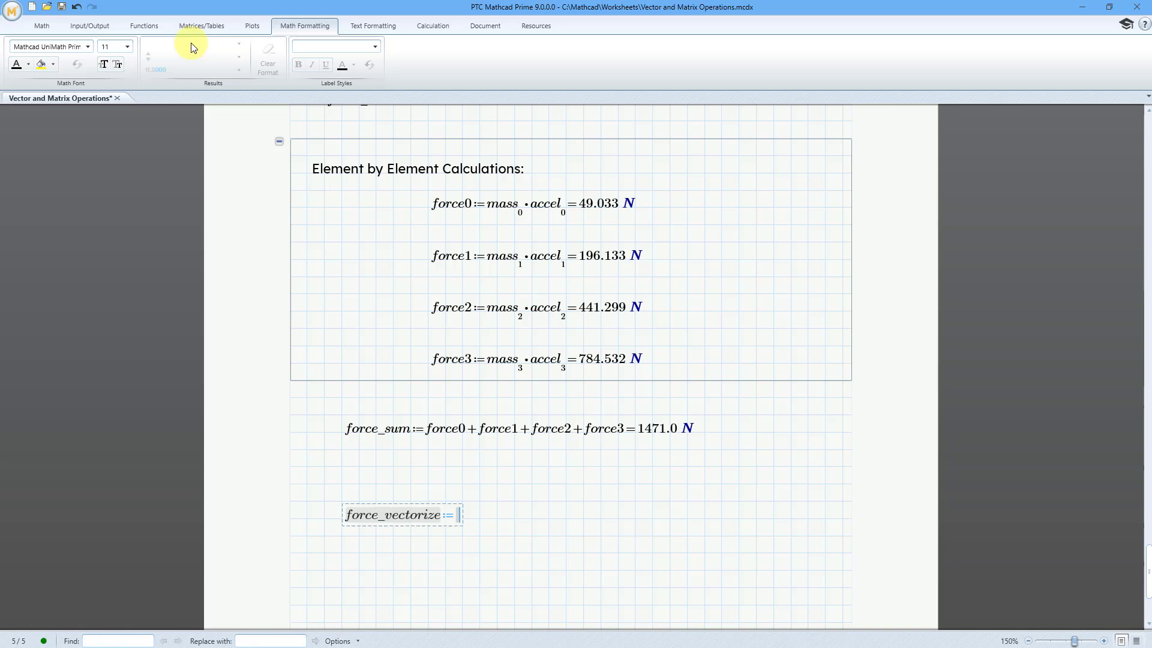
Apply the Vectorize operator to mass*accel and evaluate it
{"action": "left_click", "coordinate": [188, 26]}
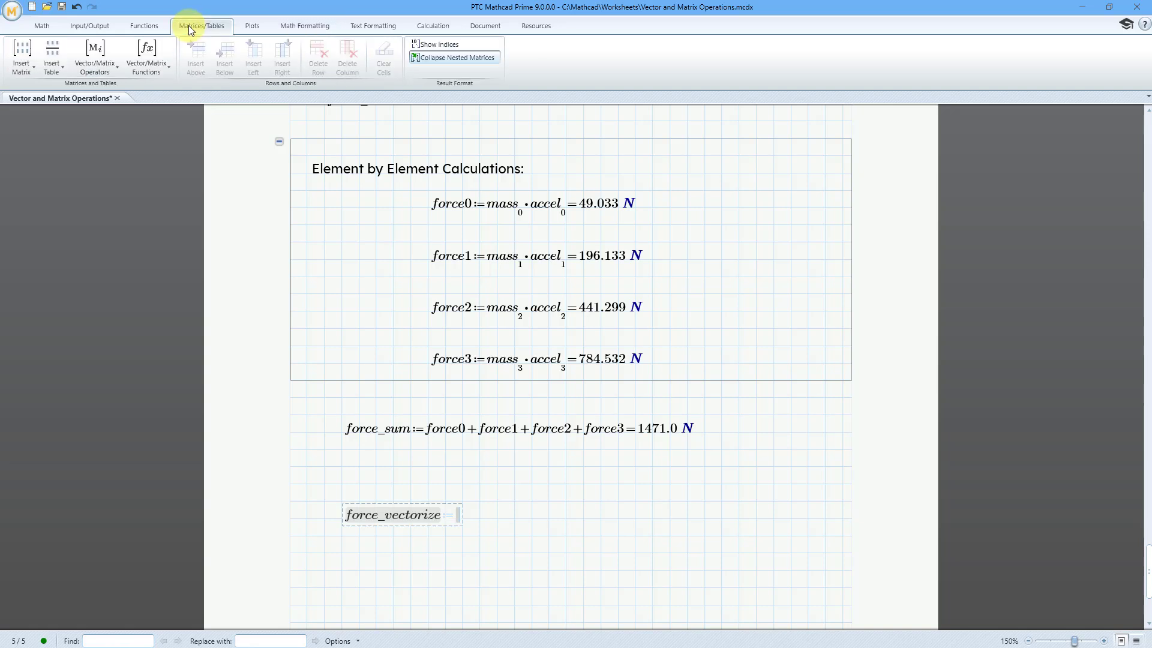
{"action": "left_click", "coordinate": [110, 71]}
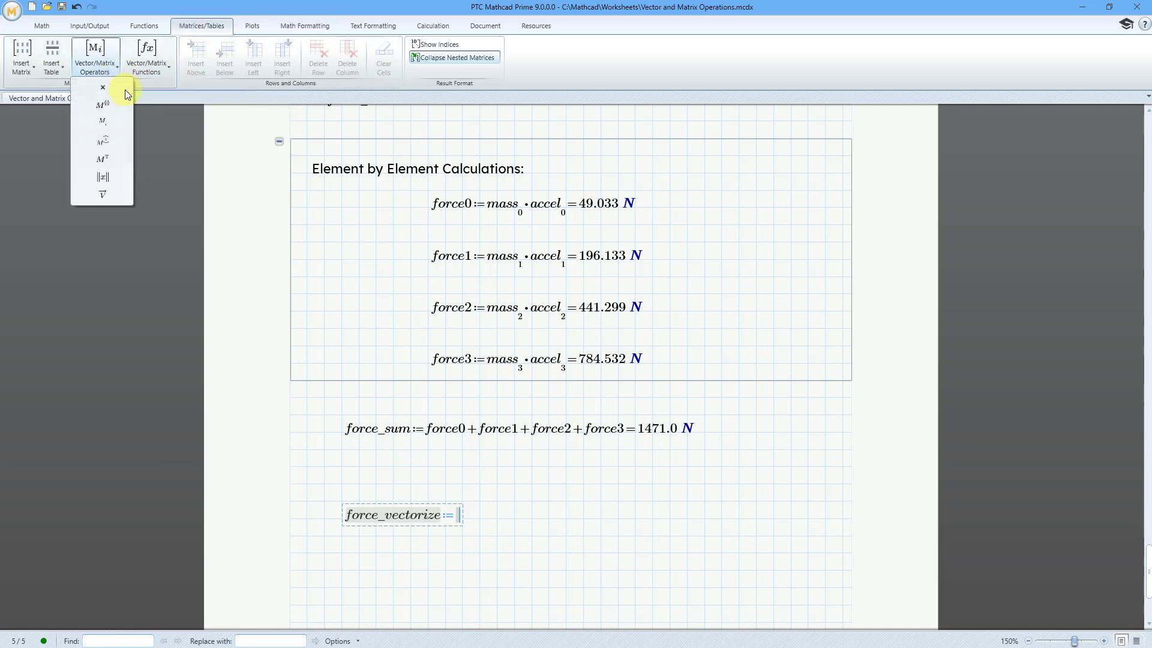
{"action": "left_click", "coordinate": [103, 195]}
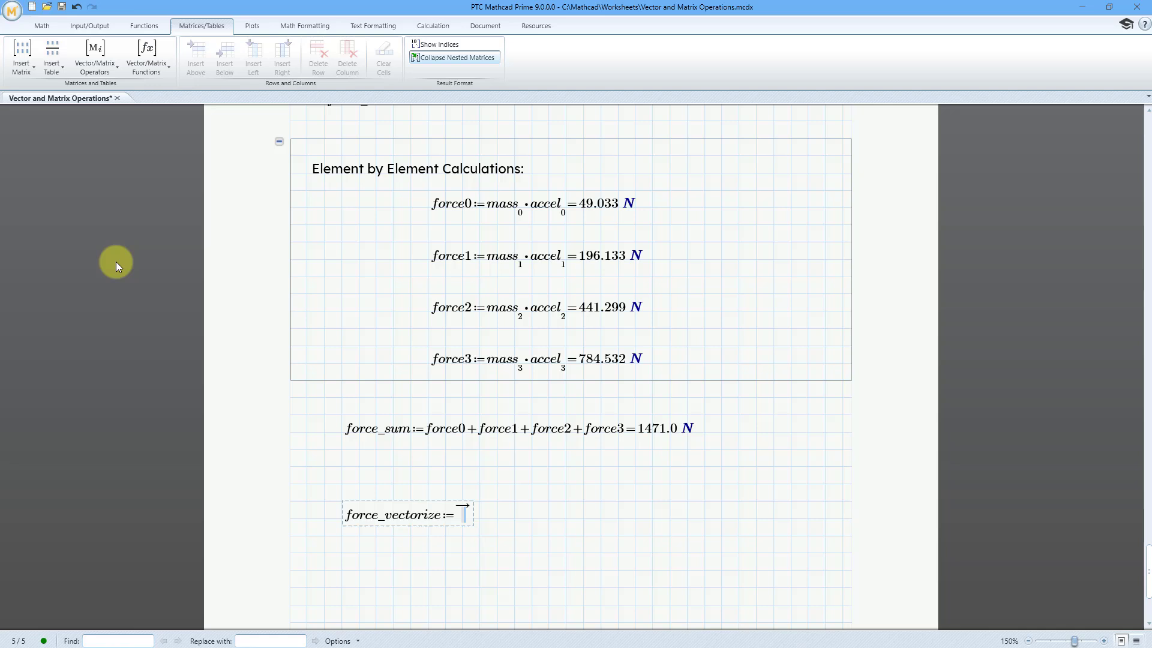
{"action": "type", "text": "mass"}
{"action": "type", "text": "*a"}
{"action": "type", "text": "cce"}
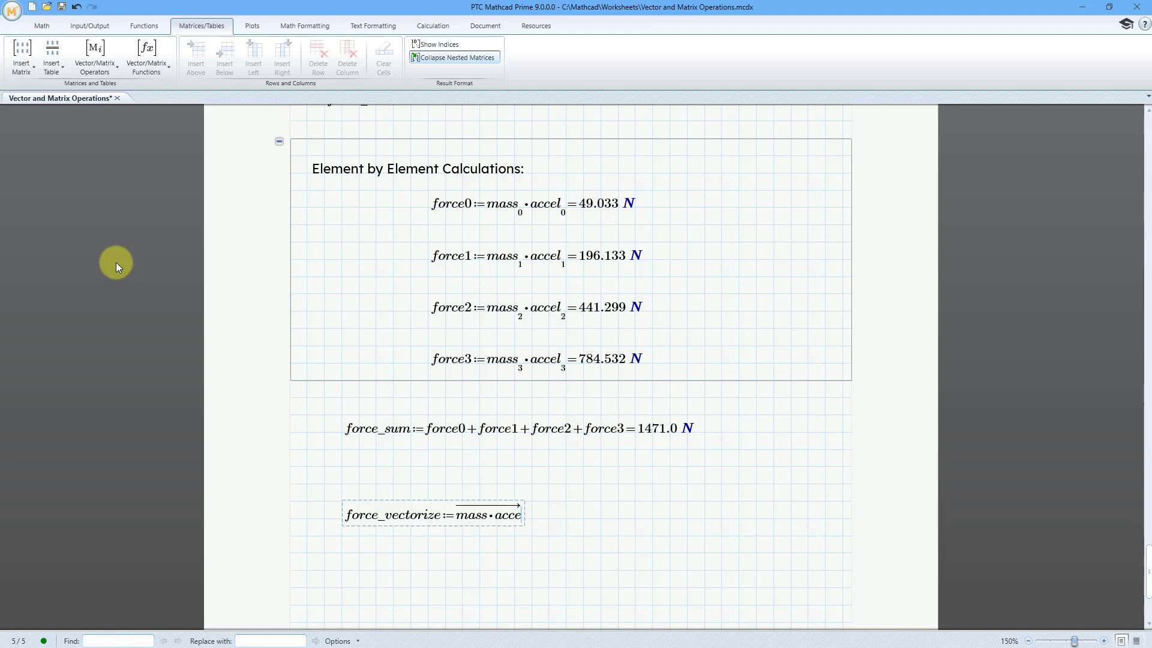
{"action": "type", "text": "l="}
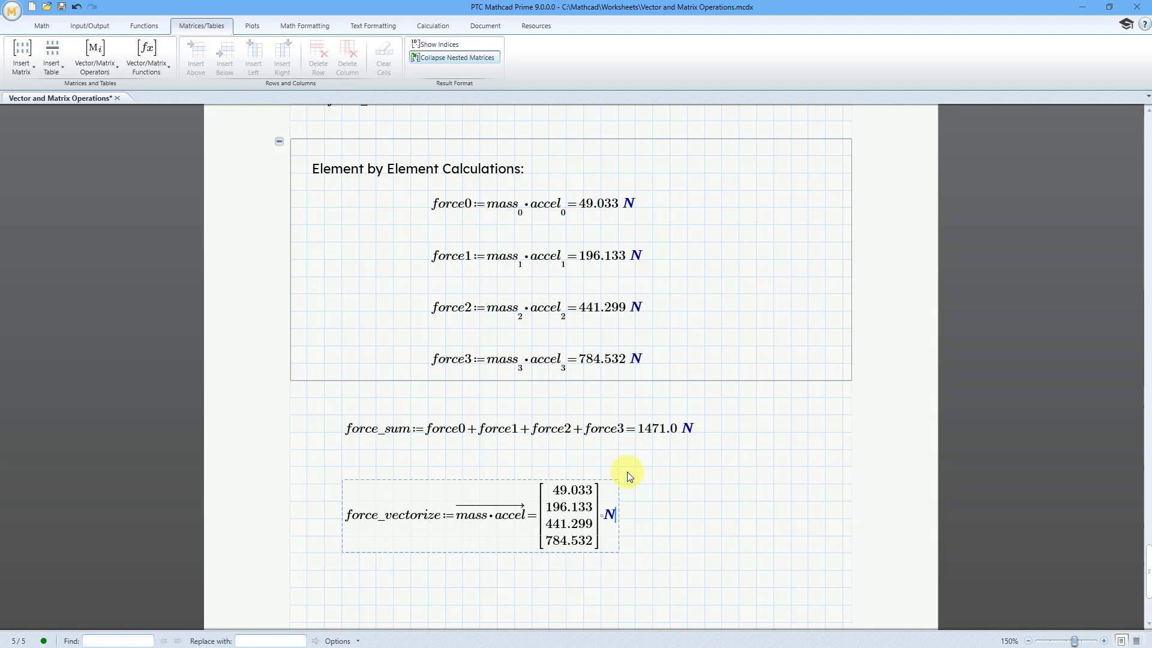
{"action": "left_click", "coordinate": [693, 502]}
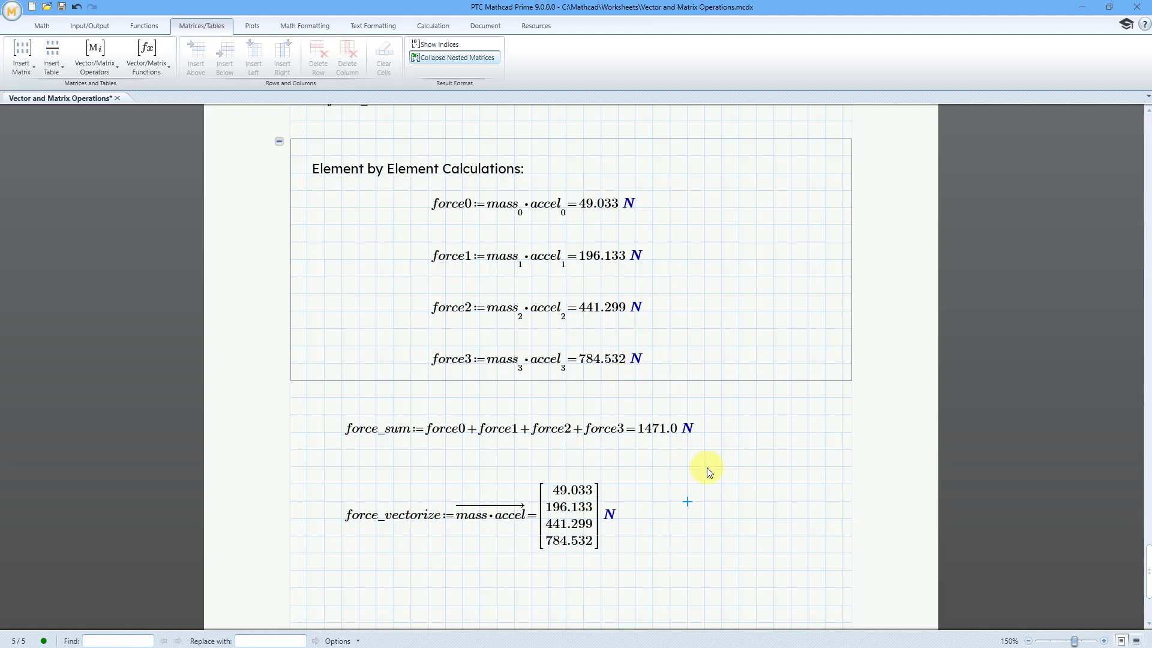
{"action": "left_click", "coordinate": [341, 587]}
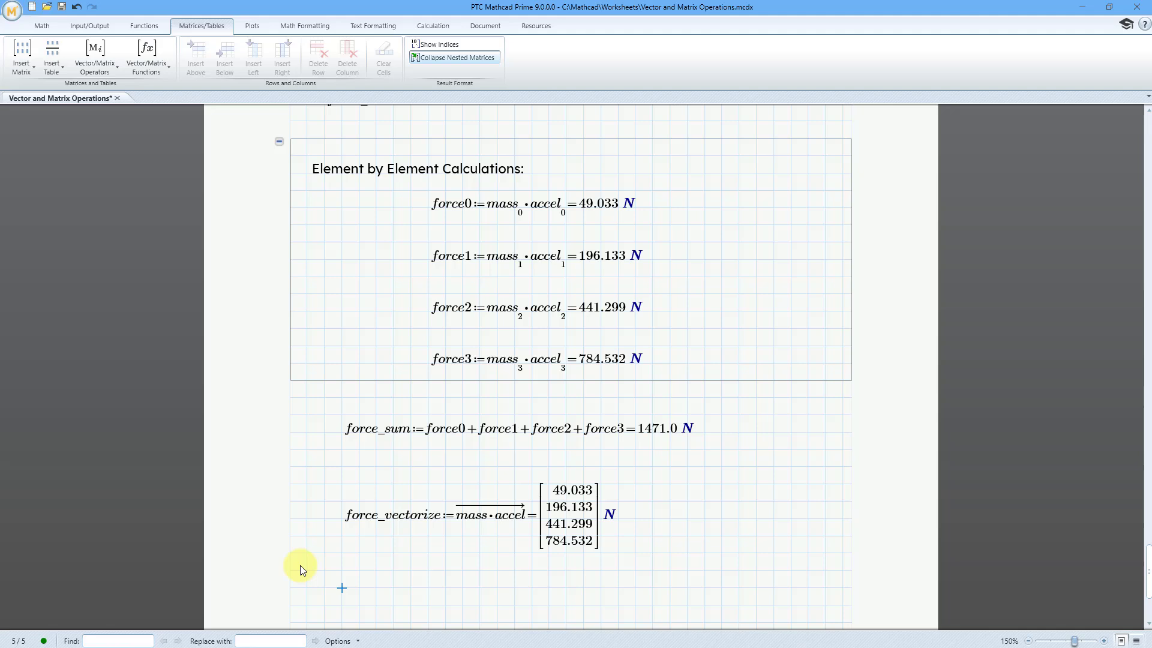